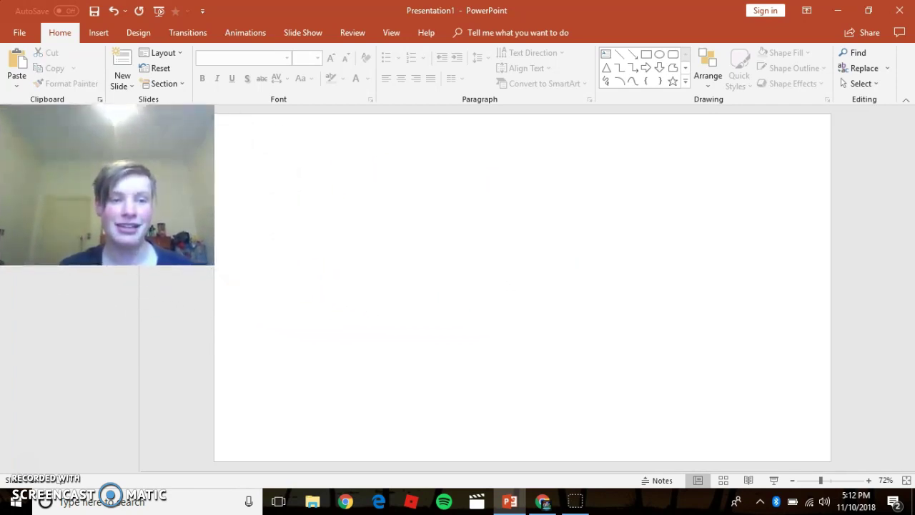
Draw a vertical line down from the middle of the slide's top edge and a horizontal line across the slide's lower part
{"action": "left_click", "coordinate": [619, 56]}
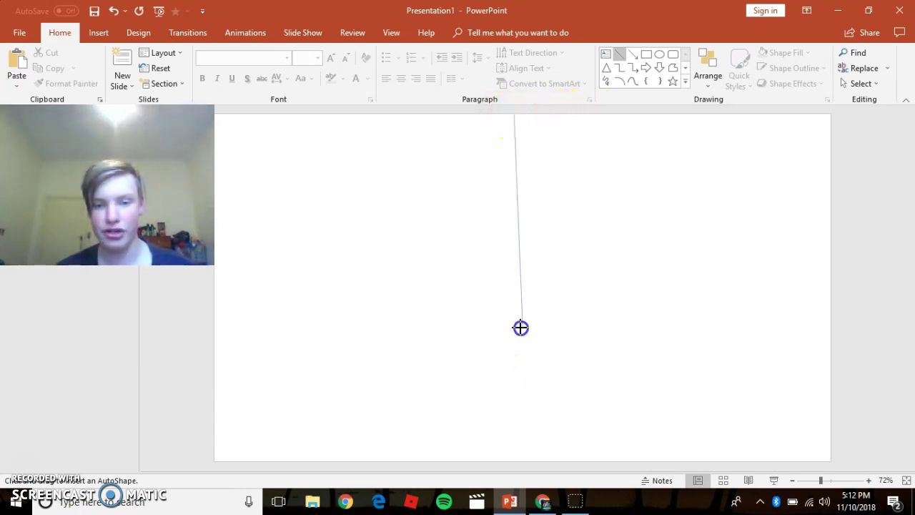
{"action": "left_click_drag", "start_coordinate": [515, 335], "coordinate": [515, 336]}
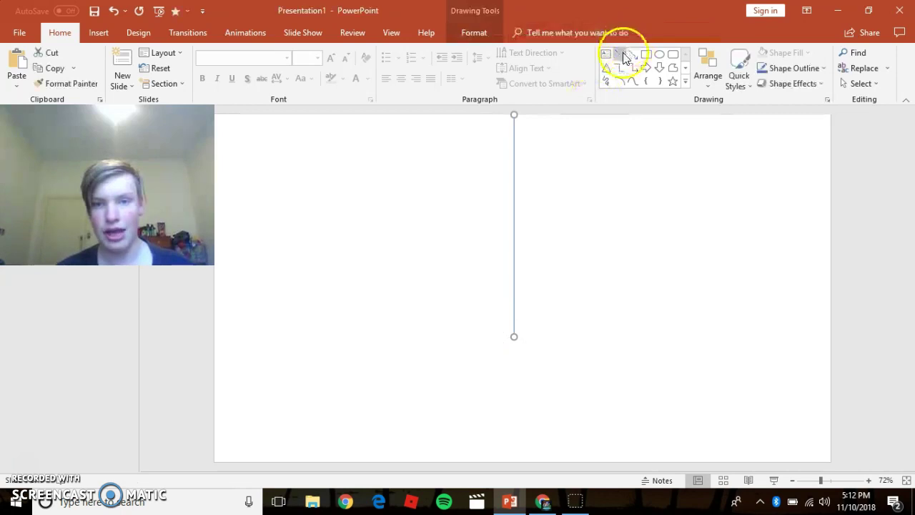
{"action": "mouse_move", "coordinate": [212, 345]}
{"action": "left_mouse_down"}
{"action": "mouse_move", "coordinate": [751, 367]}
{"action": "mouse_move", "coordinate": [830, 349]}
{"action": "left_mouse_up"}
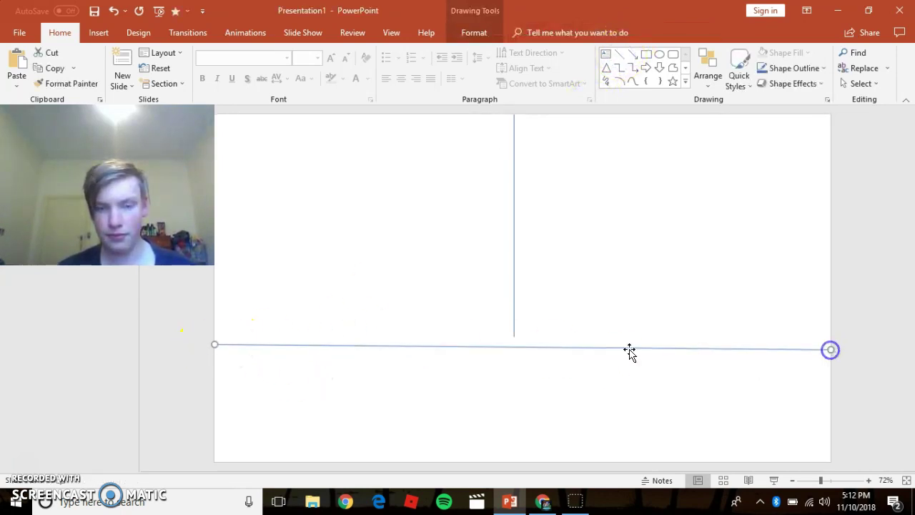
Extend the vertical line's lower end to meet the horizontal line, undoing the misplaced adjustment
{"action": "left_click", "coordinate": [513, 331]}
{"action": "left_click_drag", "start_coordinate": [513, 331], "coordinate": [512, 349]}
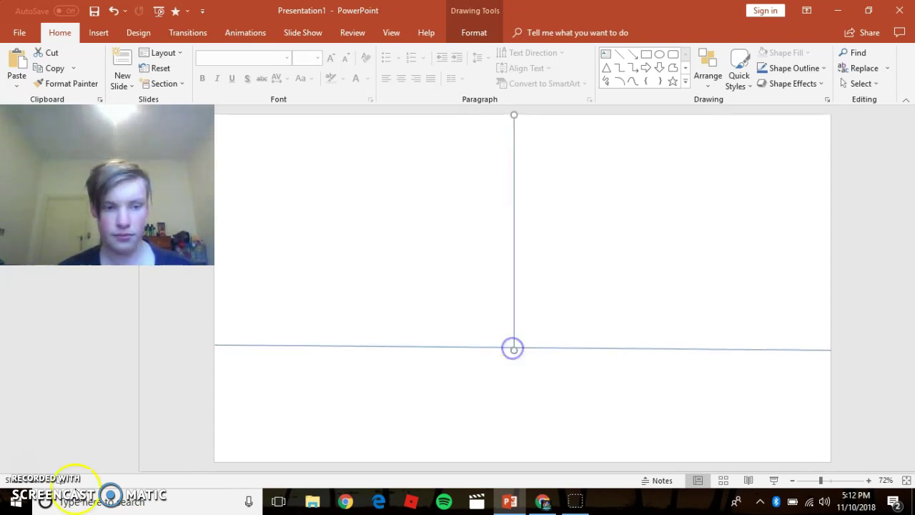
{"action": "key", "text": "ctrl+z"}
{"action": "key", "text": "ctrl+z"}
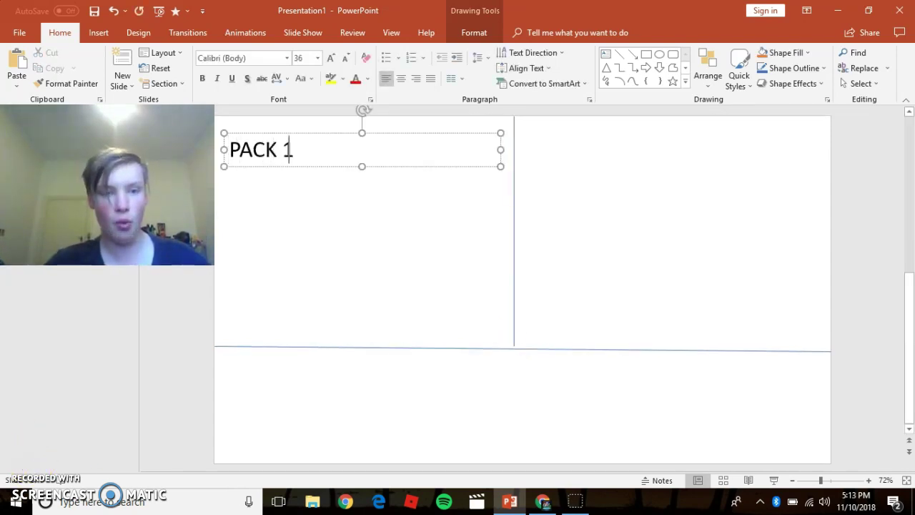
Add a PACK 2 heading in the slide's upper-right section
{"action": "left_click", "coordinate": [667, 152]}
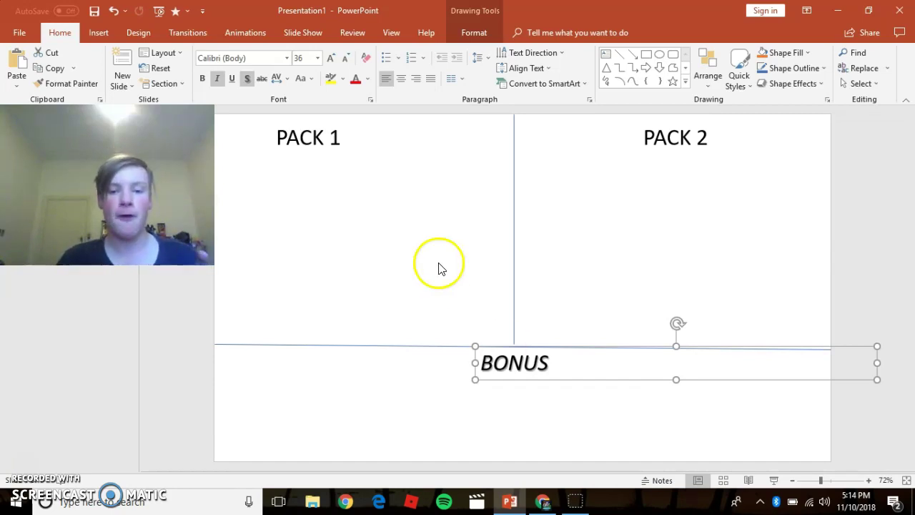
Switch to Chrome and search Google Images for Diddy Kong
{"action": "left_click", "coordinate": [544, 503]}
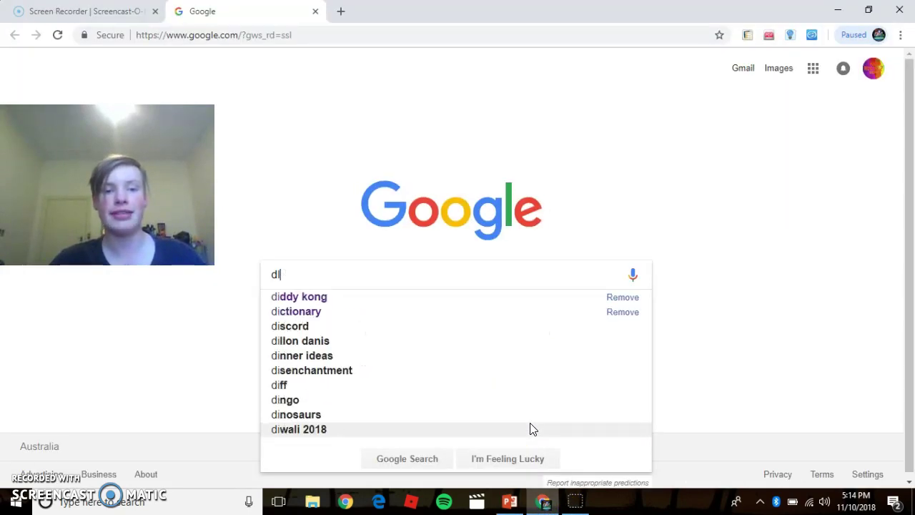
{"action": "key", "text": "BackSpace"}
{"action": "type", "text": "Diddy "}
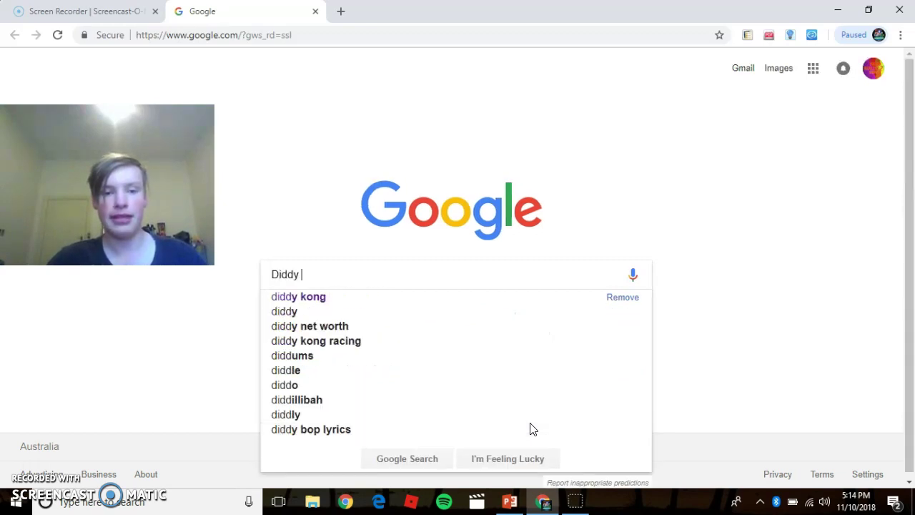
{"action": "type", "text": "Kong"}
{"action": "key", "text": "Return"}
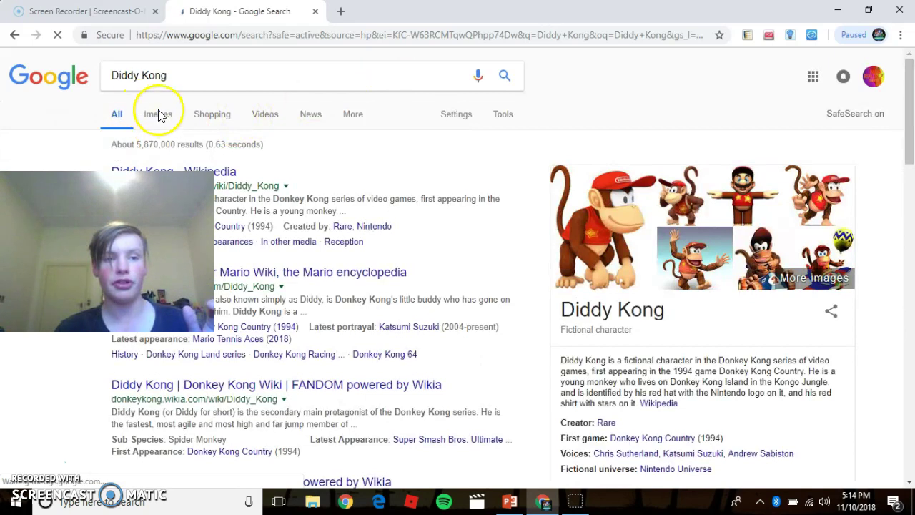
{"action": "left_click", "coordinate": [159, 114]}
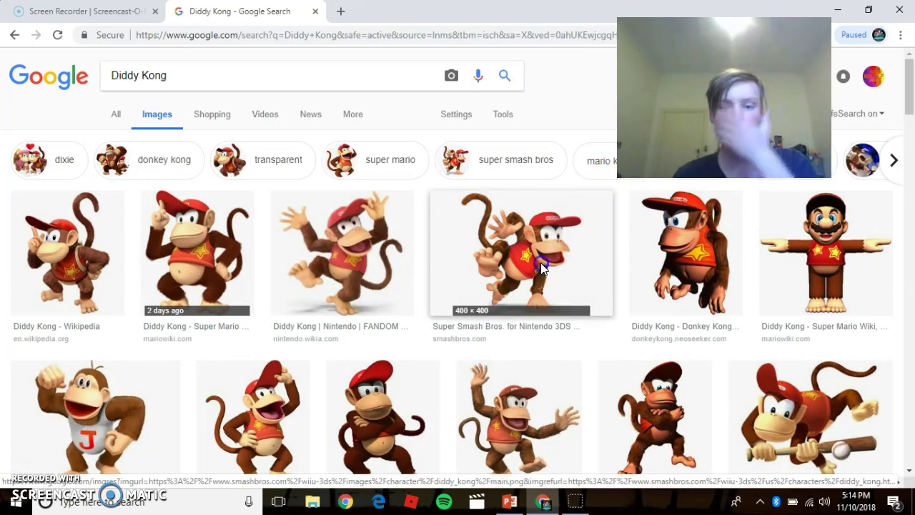
Copy the Super Smash Bros. Diddy Kong image and paste it in PowerPoint, positioned in the PACK 1 section
{"action": "left_click", "coordinate": [541, 267]}
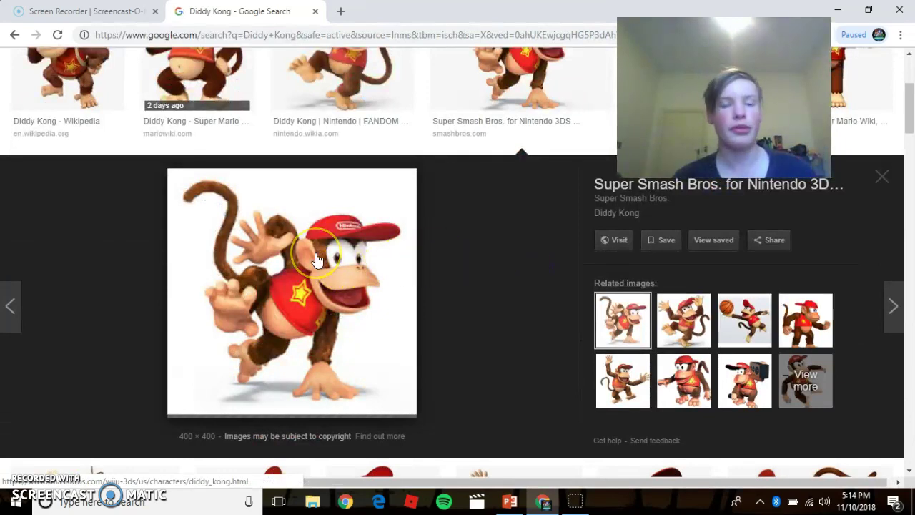
{"action": "right_click", "coordinate": [316, 259]}
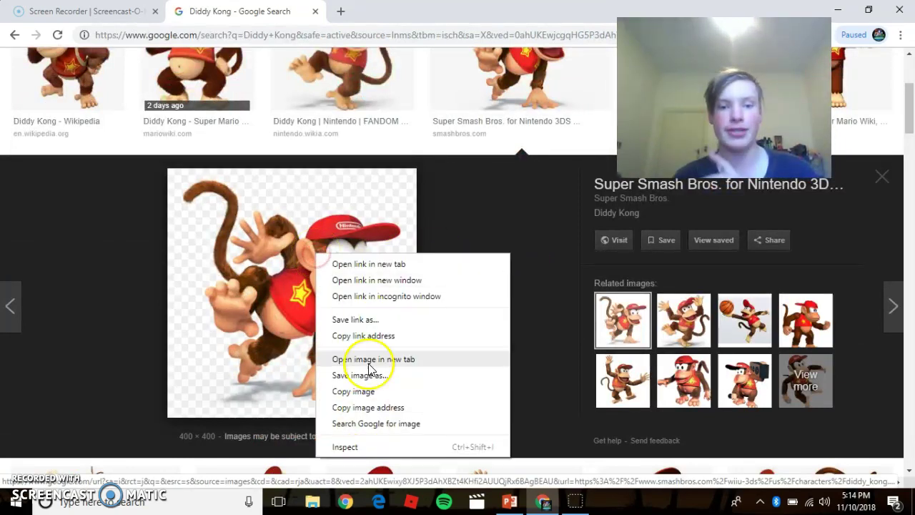
{"action": "left_click", "coordinate": [353, 391]}
{"action": "left_click", "coordinate": [510, 501]}
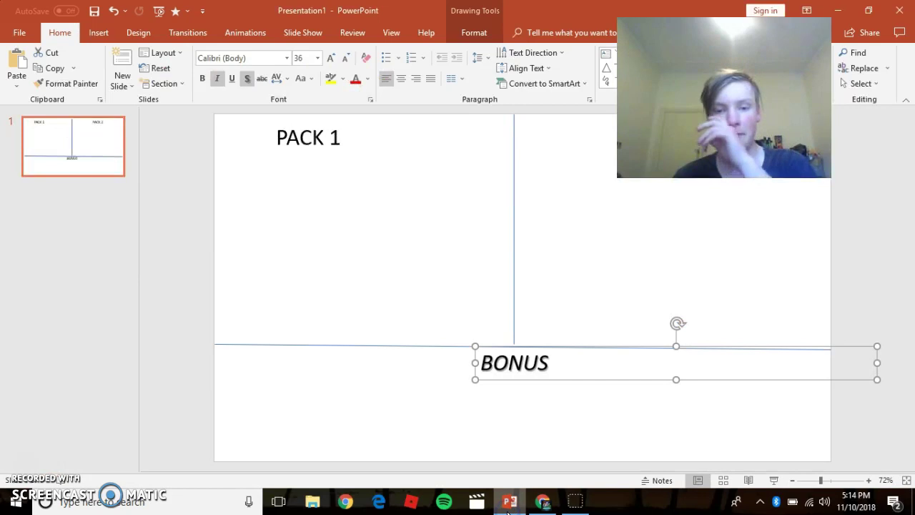
{"action": "right_click", "coordinate": [247, 247]}
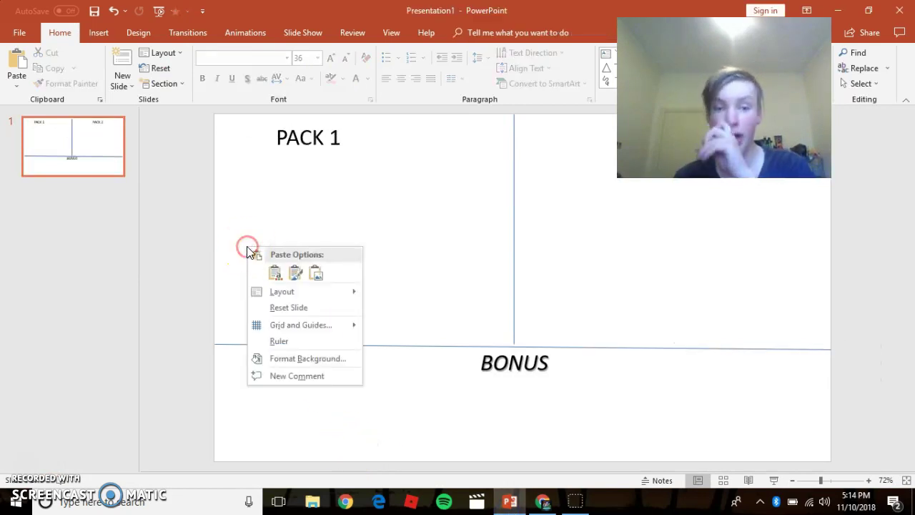
{"action": "left_click", "coordinate": [292, 279]}
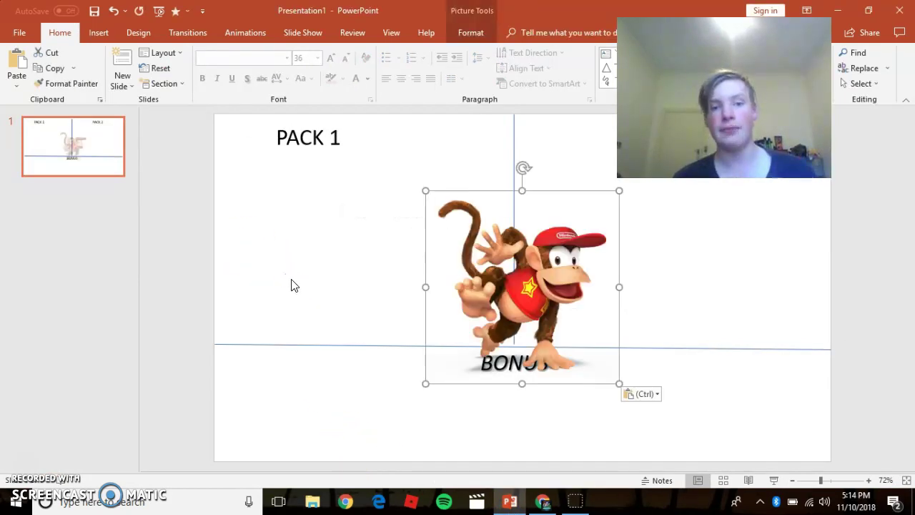
{"action": "left_click_drag", "start_coordinate": [530, 238], "coordinate": [374, 239]}
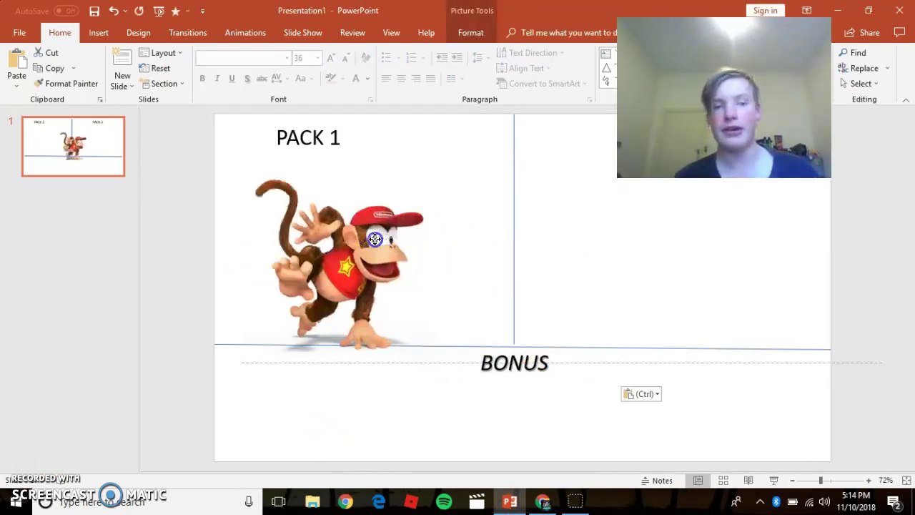
Crop the Diddy Kong picture to its head and move it to the left side of the PACK 1 section
{"action": "left_click", "coordinate": [470, 32]}
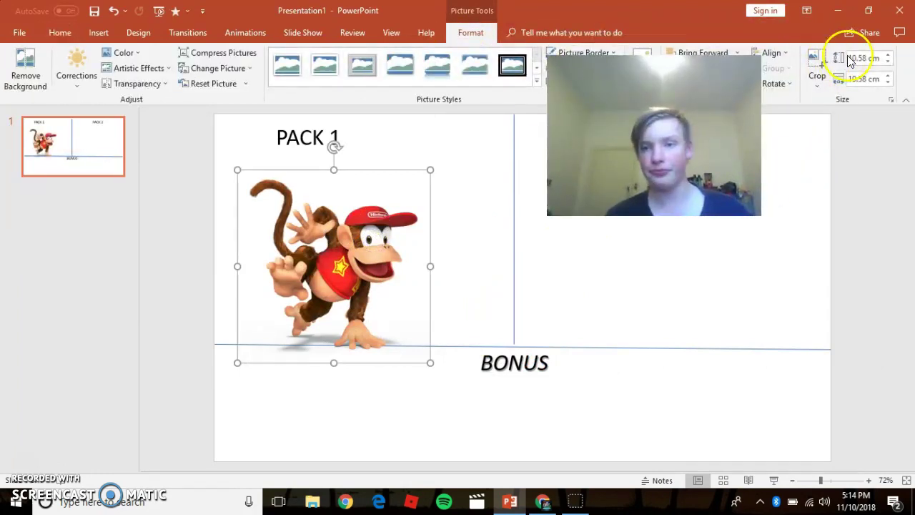
{"action": "left_click", "coordinate": [815, 63]}
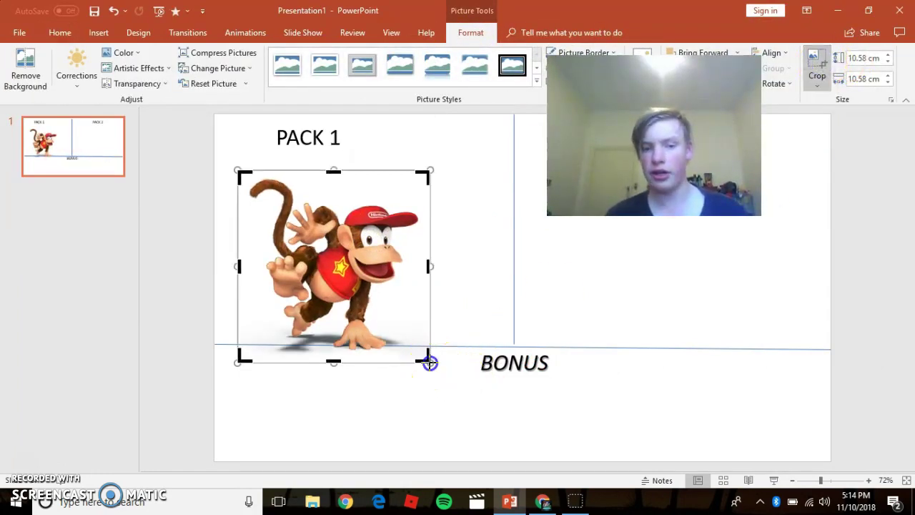
{"action": "left_click_drag", "start_coordinate": [429, 362], "coordinate": [422, 286]}
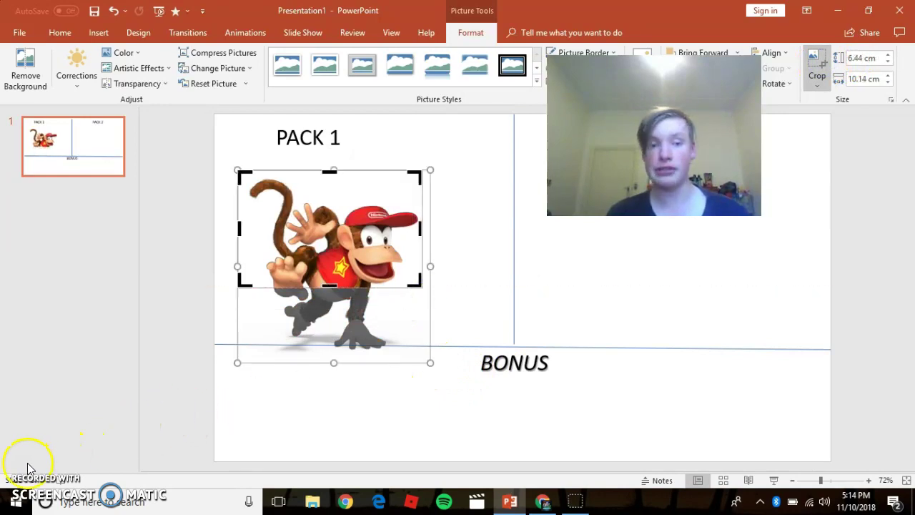
{"action": "left_click", "coordinate": [491, 311]}
{"action": "left_click_drag", "start_coordinate": [367, 253], "coordinate": [270, 216]}
Shift the PACK 1 heading to the right and nudge the Diddy Kong picture closer to the slide's left edge
{"action": "left_click", "coordinate": [312, 138]}
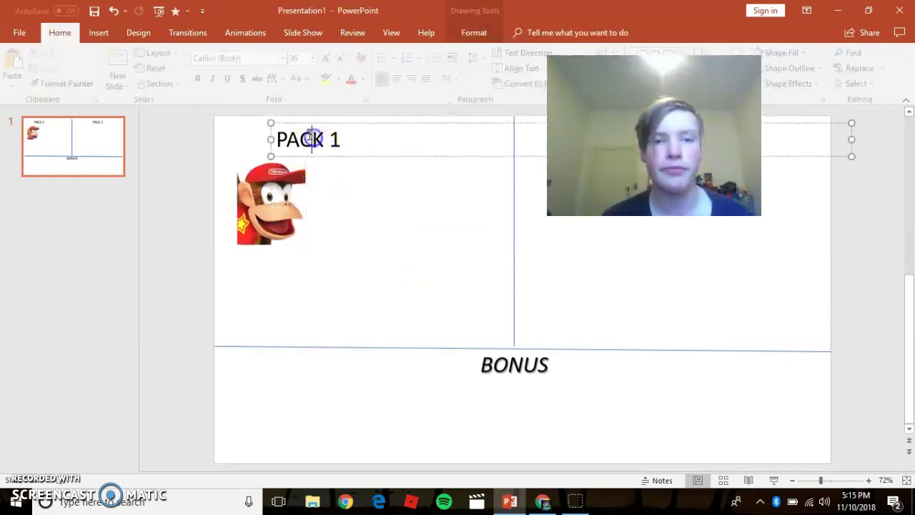
{"action": "left_click_drag", "start_coordinate": [303, 126], "coordinate": [333, 127]}
{"action": "left_click_drag", "start_coordinate": [247, 202], "coordinate": [235, 196]}
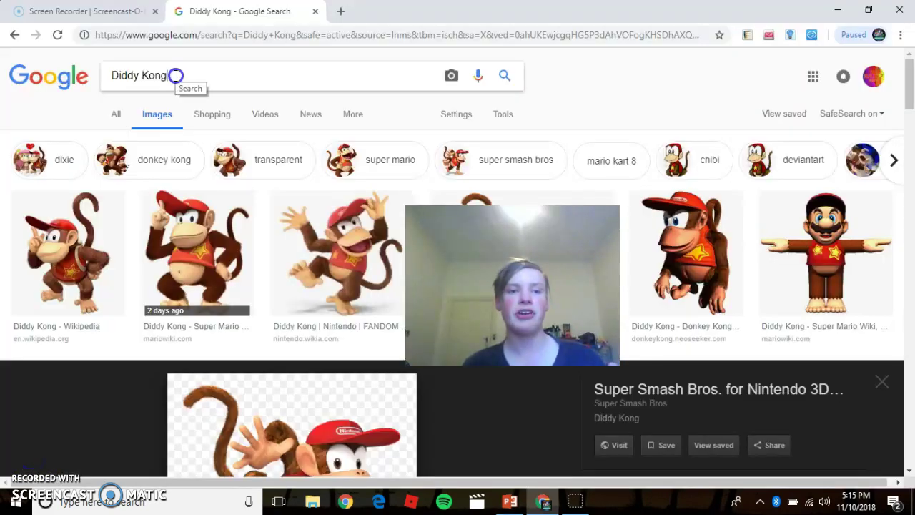
Search Google Images in Chrome for Birdo and open the Wikipedia image result
{"action": "left_click_drag", "start_coordinate": [176, 76], "coordinate": [82, 84]}
{"action": "type", "text": "Birdo"}
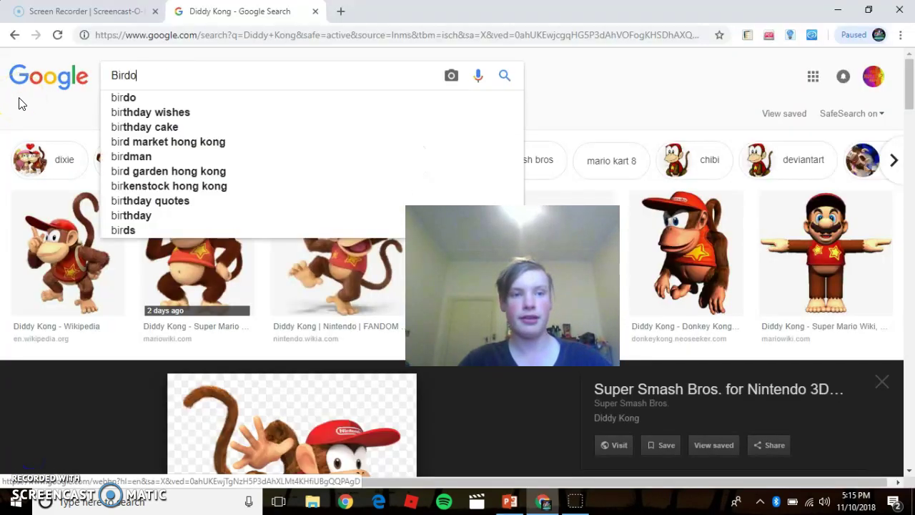
{"action": "key", "text": "Return"}
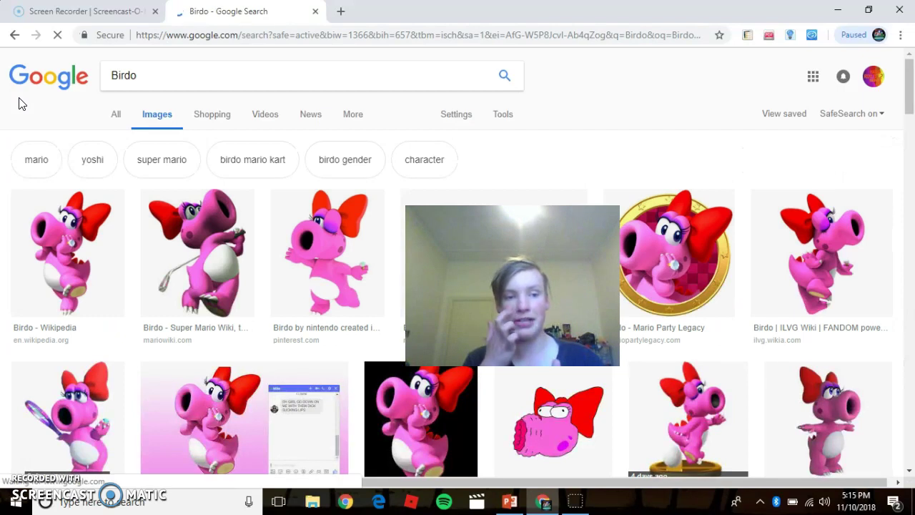
{"action": "left_click", "coordinate": [45, 282]}
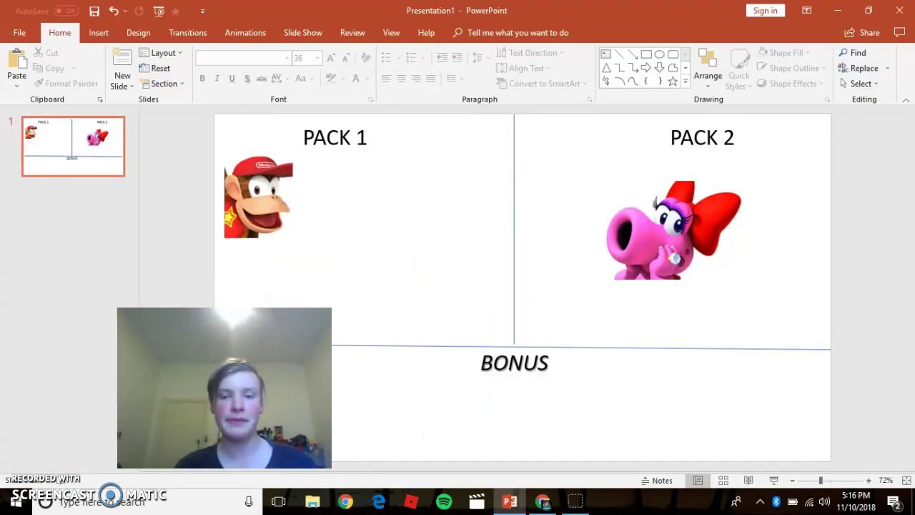
Move the Birdo picture to the left of the PACK 2 heading and raise the Diddy Kong picture beside the PACK 1 heading
{"action": "left_click", "coordinate": [738, 262]}
{"action": "left_click_drag", "start_coordinate": [682, 251], "coordinate": [601, 190]}
{"action": "left_click_drag", "start_coordinate": [243, 211], "coordinate": [241, 190]}
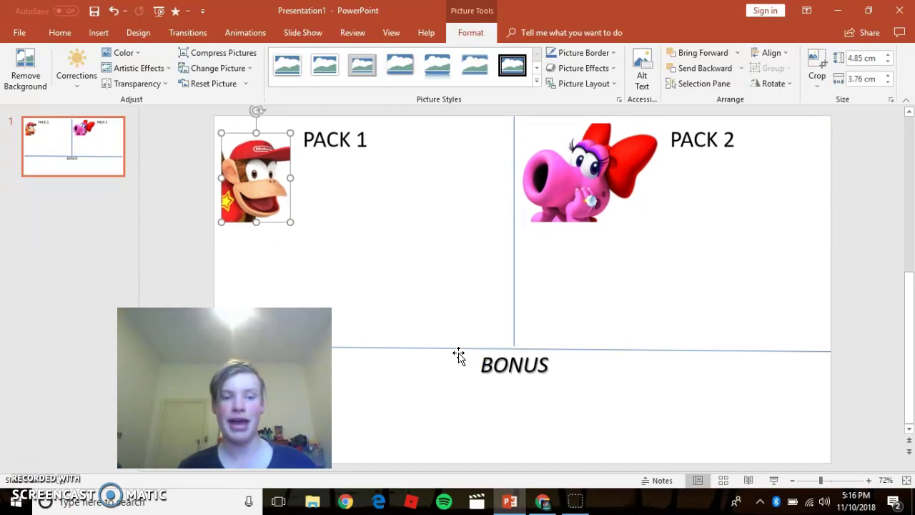
Switch to Chrome, search Google Images for Funky Kong, and open the Nintendo wiki image with the surfboard
{"action": "key", "text": "alt+Tab"}
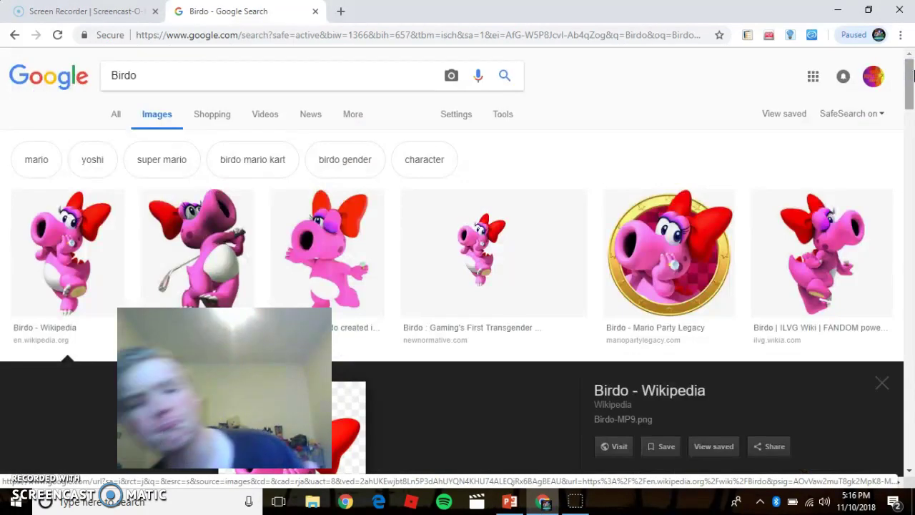
{"action": "left_click_drag", "start_coordinate": [146, 64], "coordinate": [44, 93]}
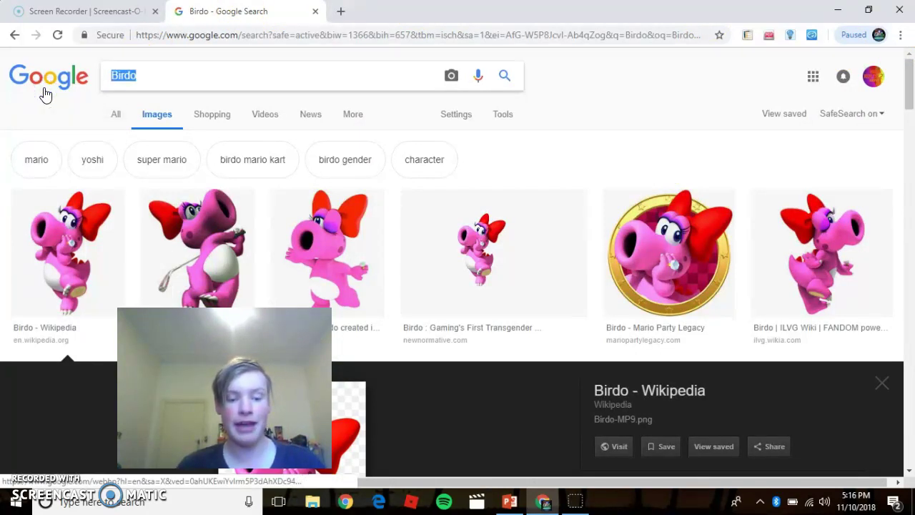
{"action": "type", "text": "F"}
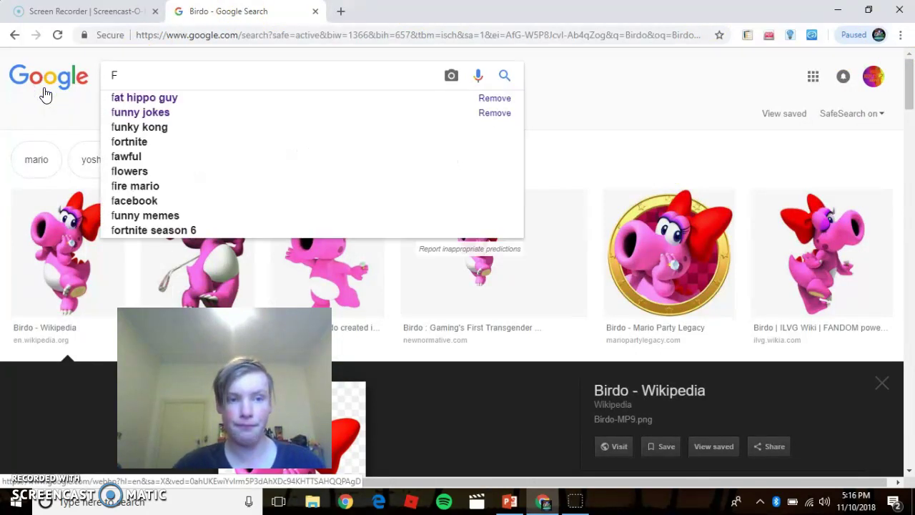
{"action": "type", "text": "unky Ko"}
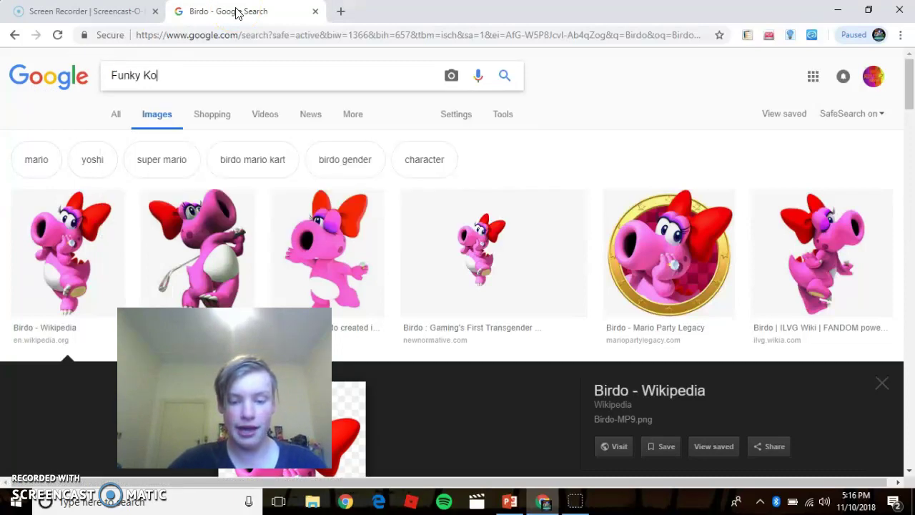
{"action": "type", "text": "ng"}
{"action": "key", "text": "Return"}
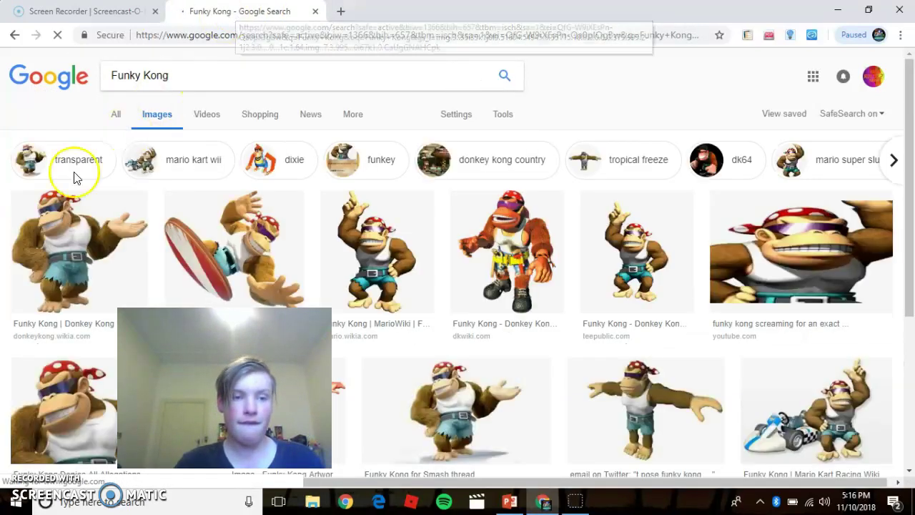
{"action": "left_click", "coordinate": [214, 261]}
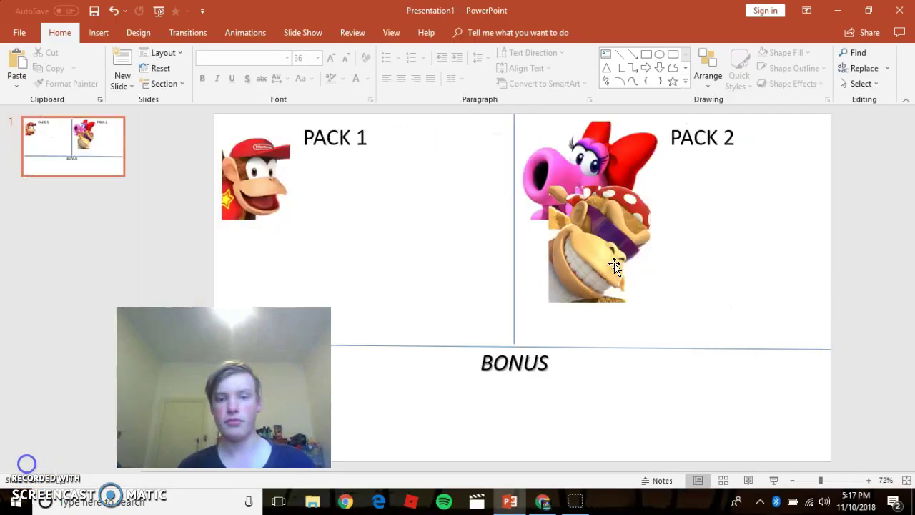
Move the Funky Kong picture to the right of the PACK 1 heading
{"action": "left_click_drag", "start_coordinate": [554, 154], "coordinate": [414, 135]}
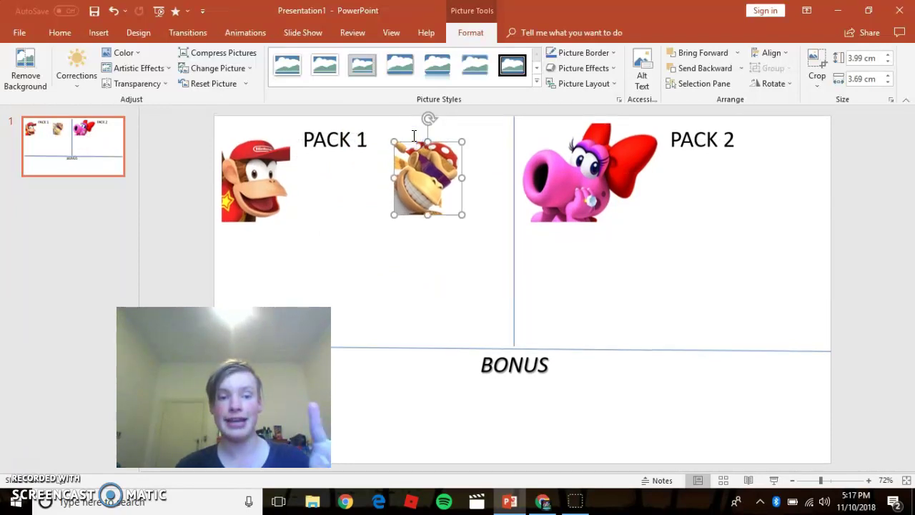
Switch to Chrome and search Google Images for Captain falcon
{"action": "left_click", "coordinate": [542, 500]}
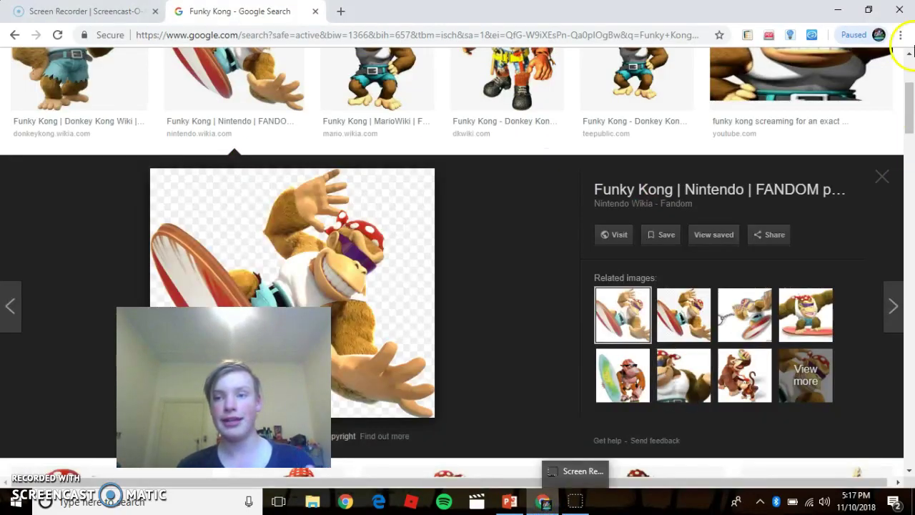
{"action": "left_click", "coordinate": [911, 61]}
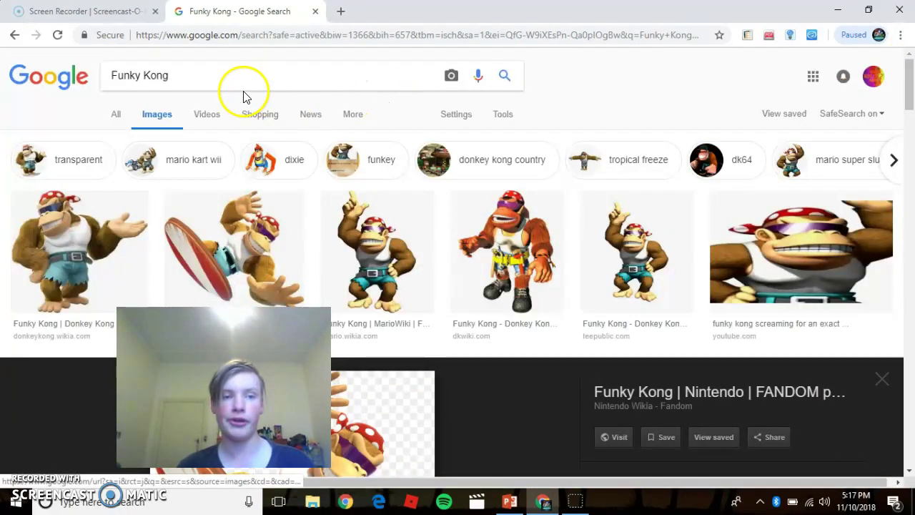
{"action": "left_click_drag", "start_coordinate": [112, 75], "coordinate": [169, 76]}
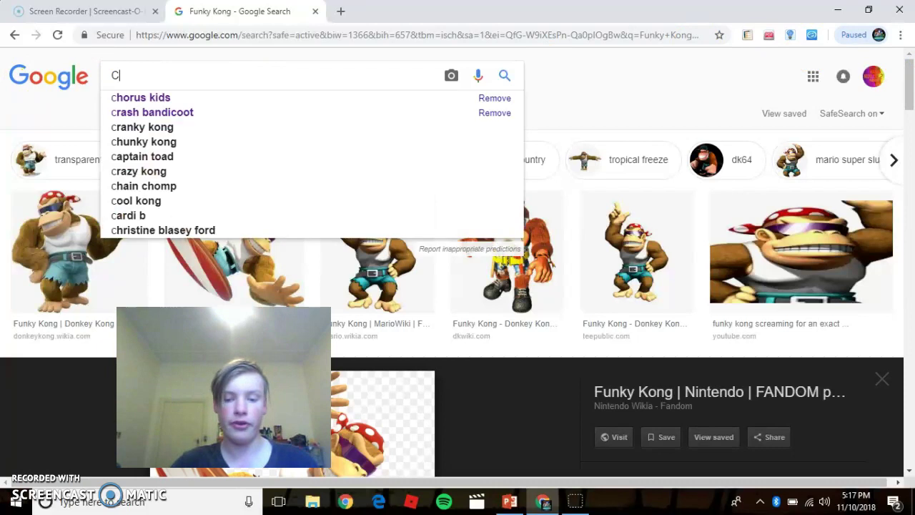
{"action": "type", "text": "Captain falcon"}
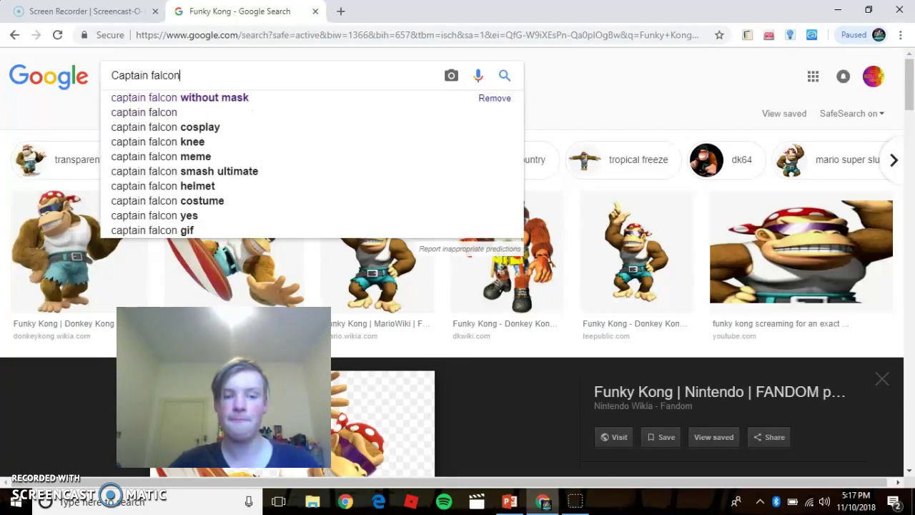
{"action": "key", "text": "Return"}
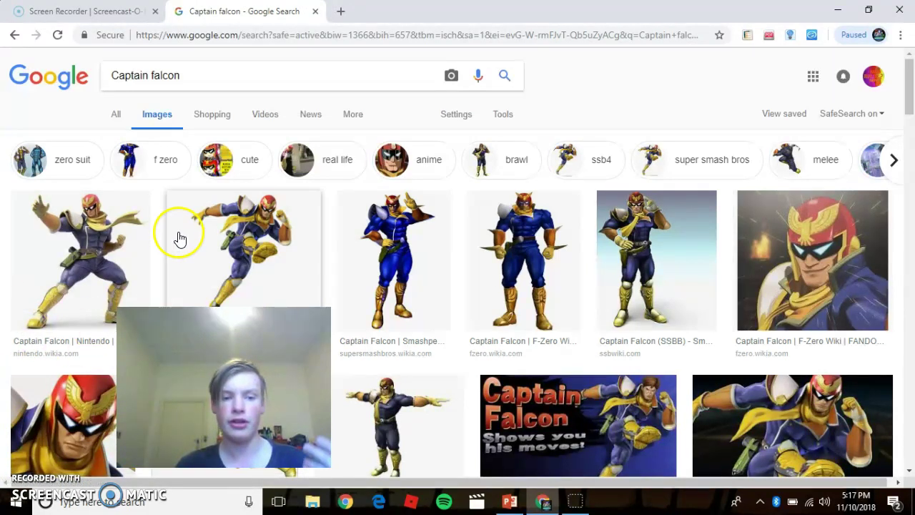
Open the Wikipedia and Nintendo wiki image results for Captain Falcon and return to the PowerPoint slide
{"action": "left_click_drag", "start_coordinate": [186, 321], "coordinate": [546, 97]}
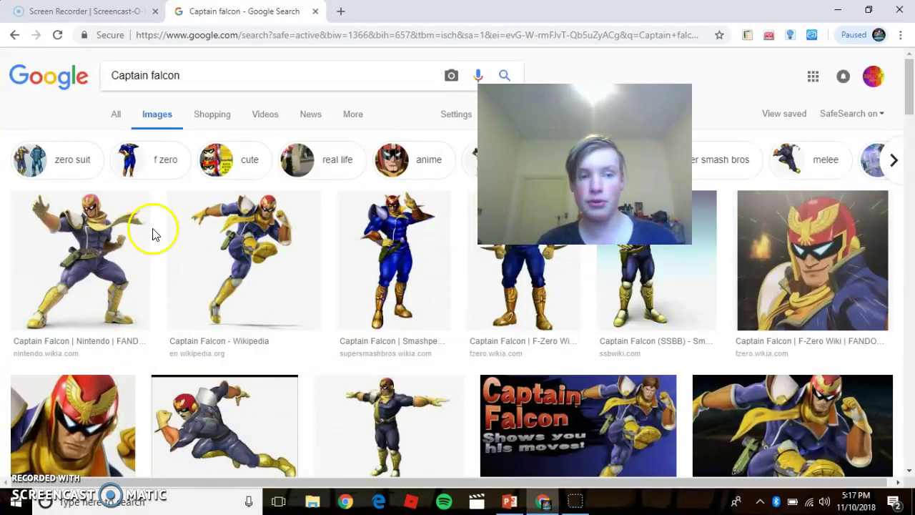
{"action": "left_click", "coordinate": [272, 231]}
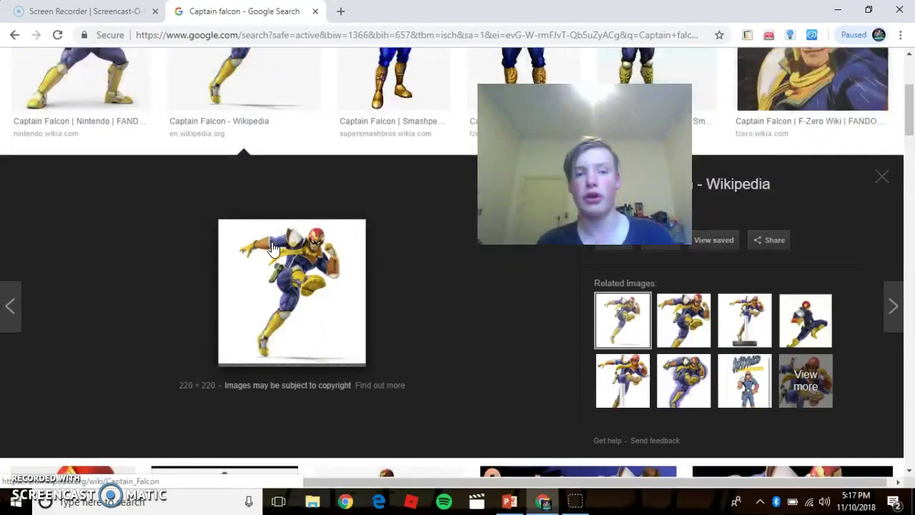
{"action": "left_click", "coordinate": [282, 254]}
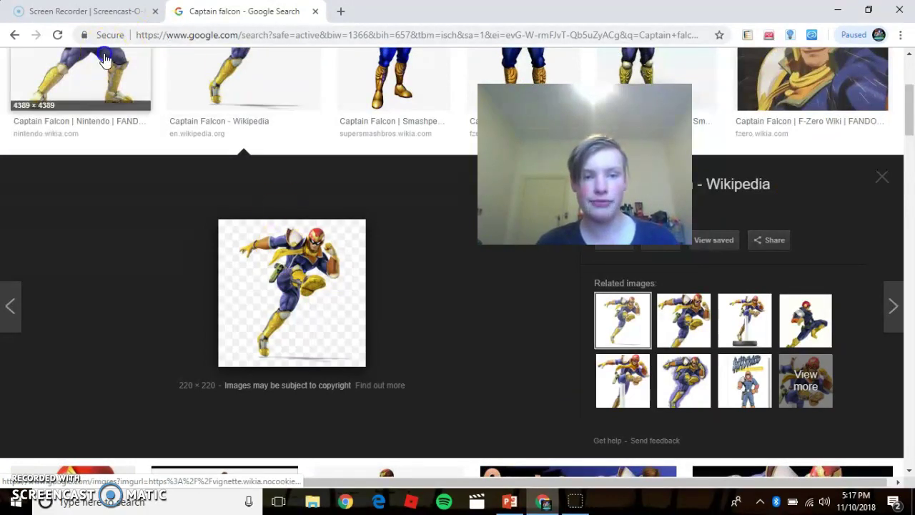
{"action": "key", "text": "Left"}
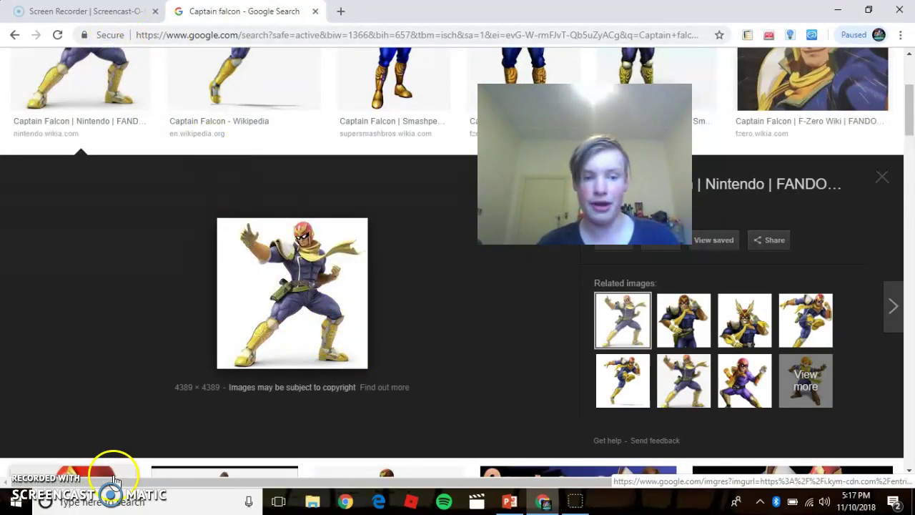
{"action": "key", "text": "alt+Tab"}
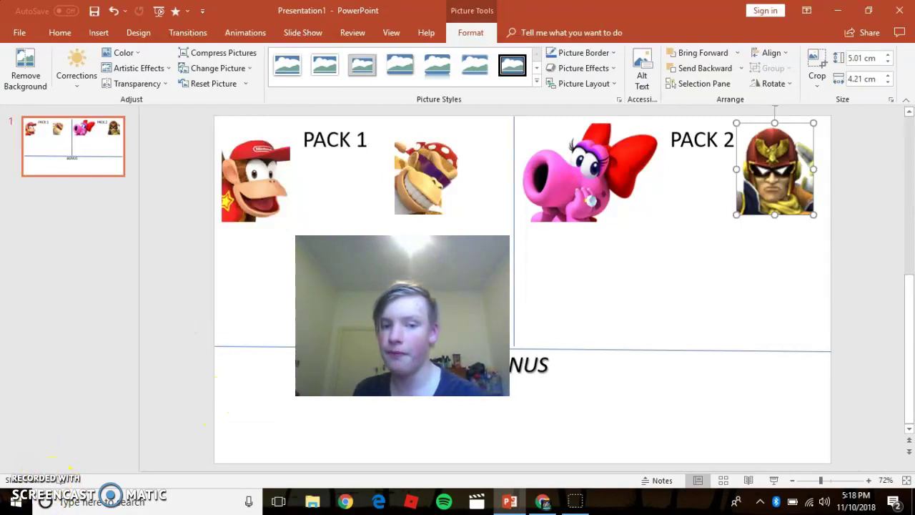
Switch to Chrome and search Google Images for Kamek
{"action": "left_click", "coordinate": [547, 486]}
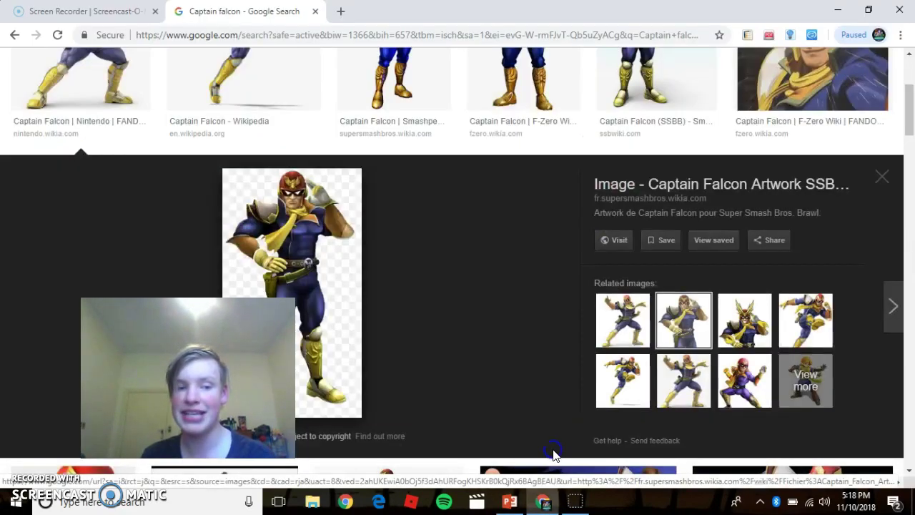
{"action": "scroll", "coordinate": [911, 67], "scroll_direction": "up", "scroll_amount": 5}
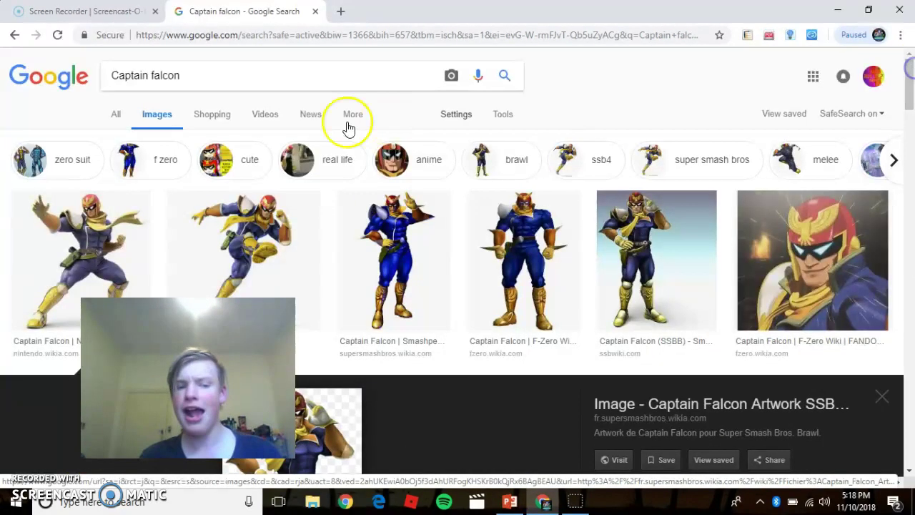
{"action": "left_click_drag", "start_coordinate": [215, 78], "coordinate": [82, 92]}
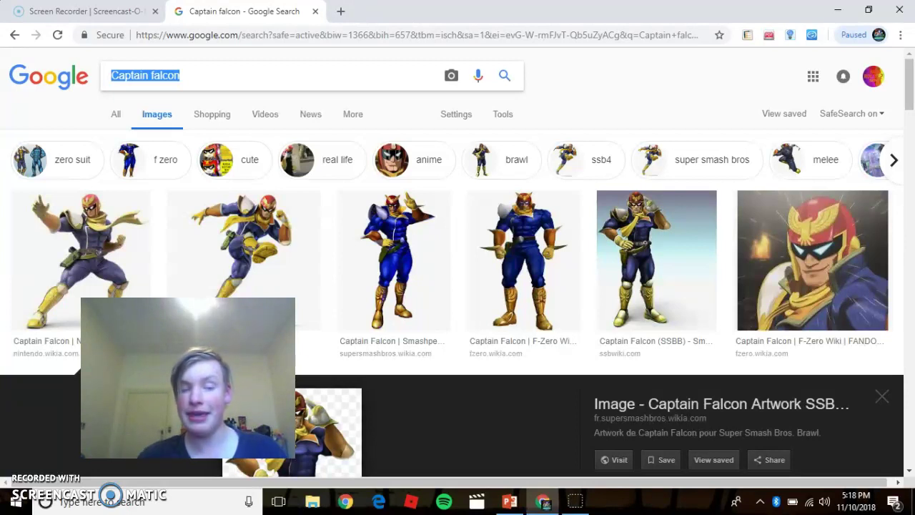
{"action": "type", "text": "Kam"}
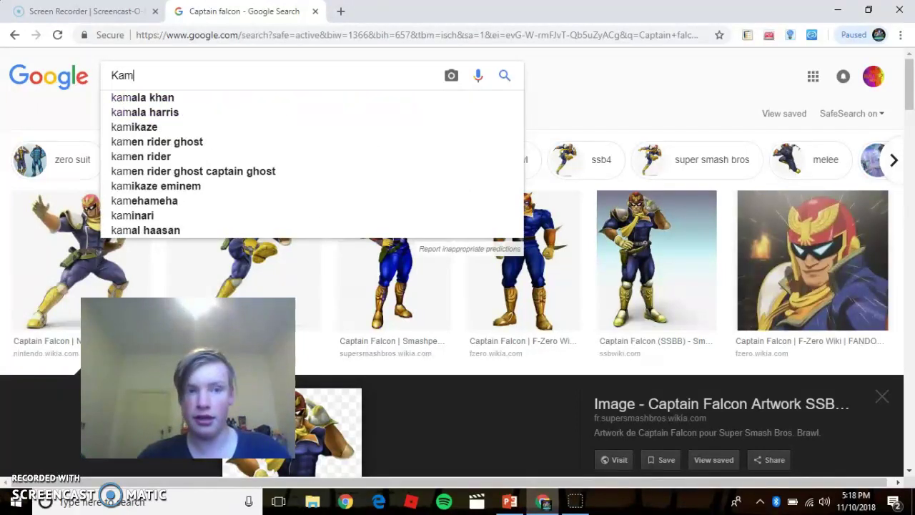
{"action": "type", "text": "ek"}
{"action": "key", "text": "Return"}
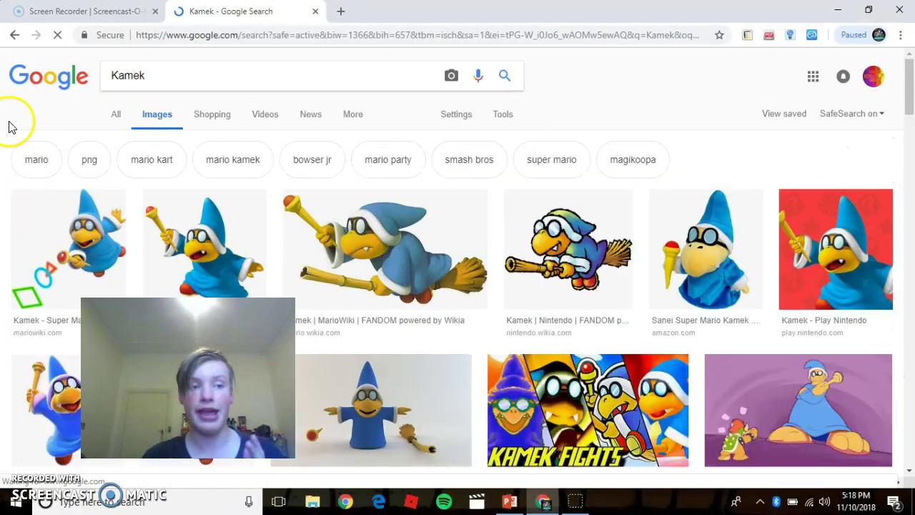
Copy the Super Mario Wiki image of Kamek and paste it onto the PowerPoint slide
{"action": "left_click", "coordinate": [85, 229]}
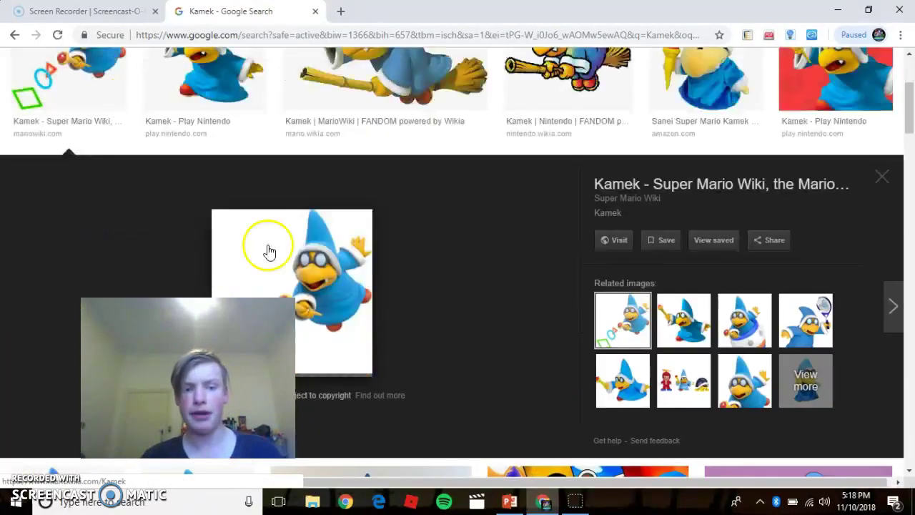
{"action": "right_click", "coordinate": [325, 264]}
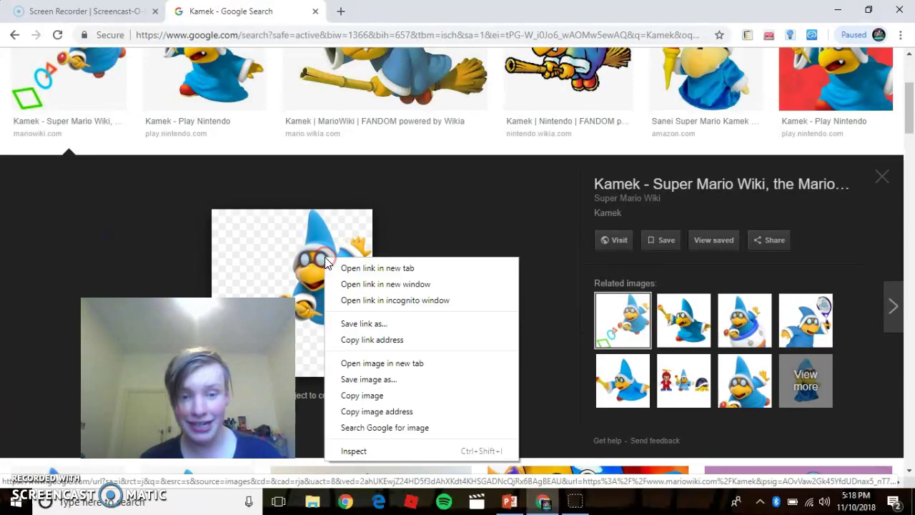
{"action": "left_click", "coordinate": [358, 398]}
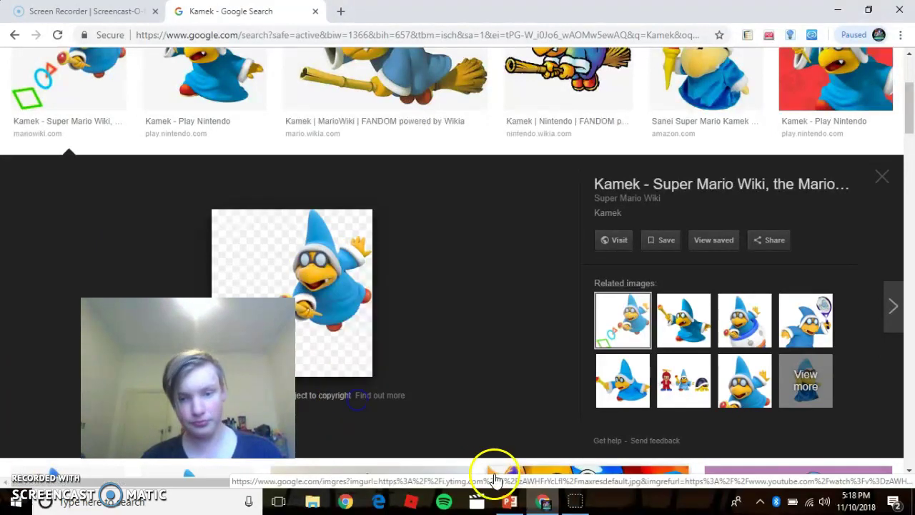
{"action": "left_click", "coordinate": [510, 501]}
{"action": "right_click", "coordinate": [663, 265]}
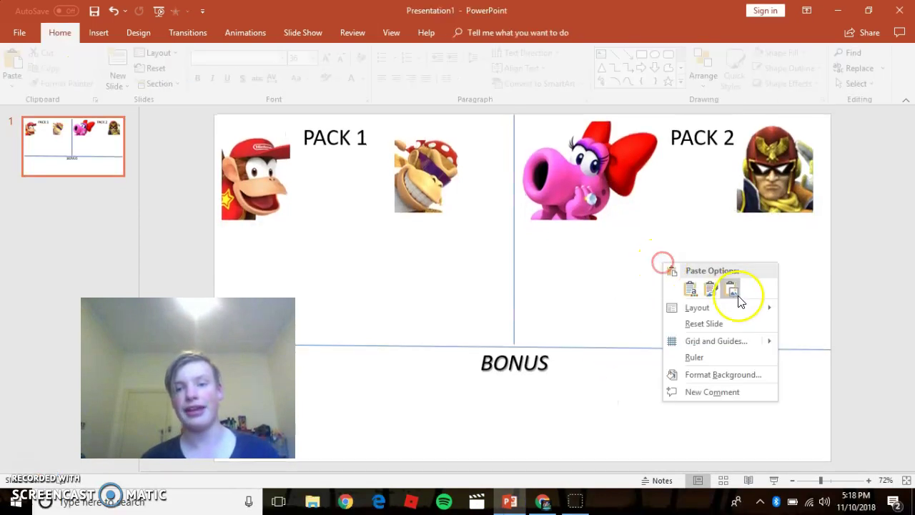
{"action": "left_click", "coordinate": [717, 292]}
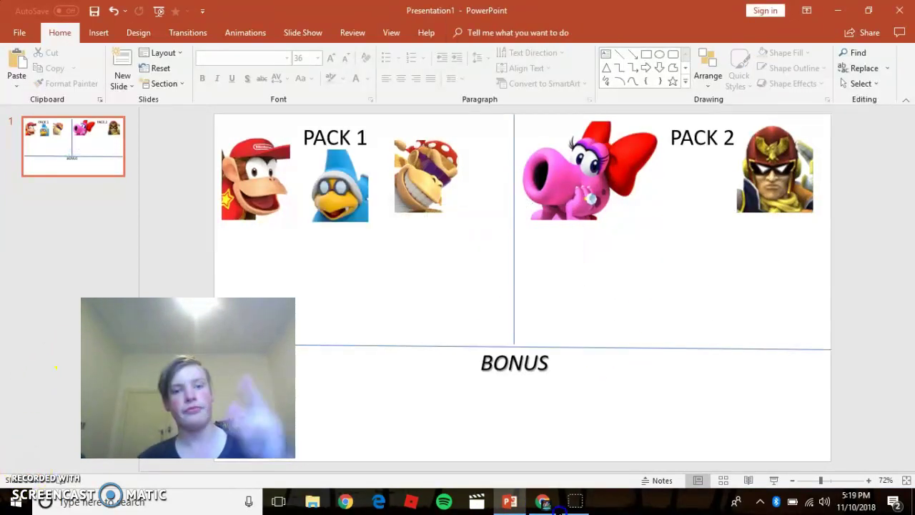
Switch to Chrome, search Google Images for Pauline, and open the Super Mario Wiki image with the microphone stand
{"action": "left_click", "coordinate": [540, 501]}
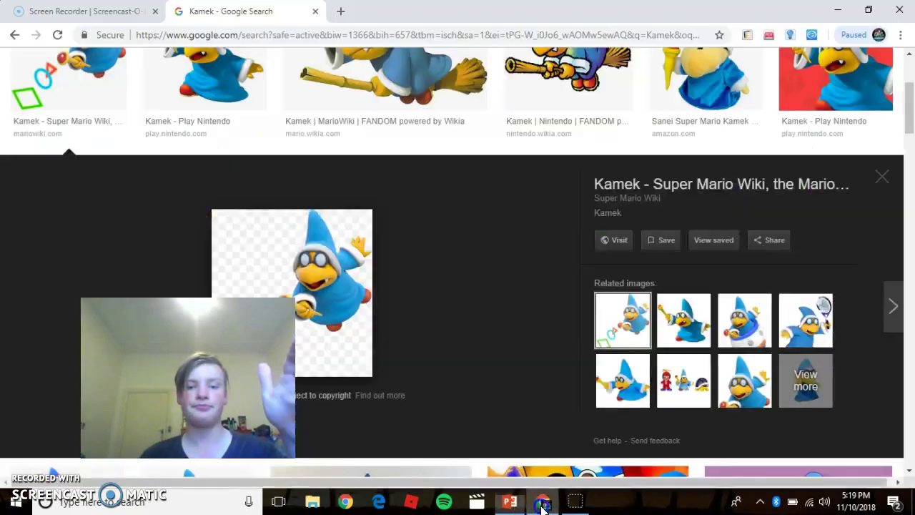
{"action": "scroll", "coordinate": [912, 98], "scroll_direction": "up", "scroll_amount": 3}
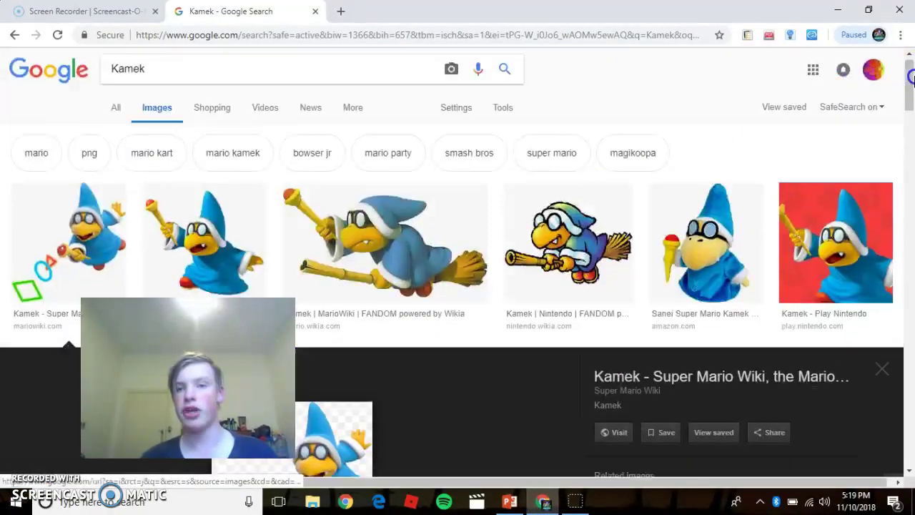
{"action": "left_click", "coordinate": [117, 84]}
{"action": "key", "text": "ctrl+a"}
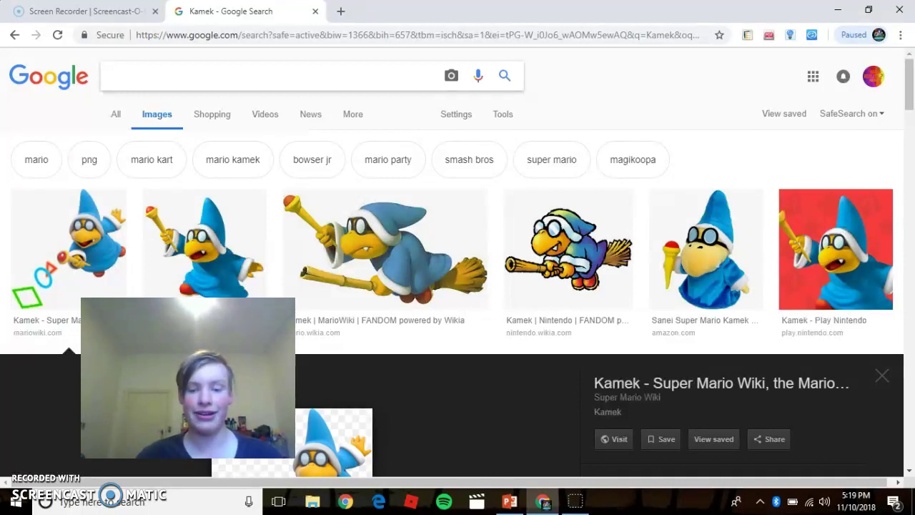
{"action": "type", "text": "aup"}
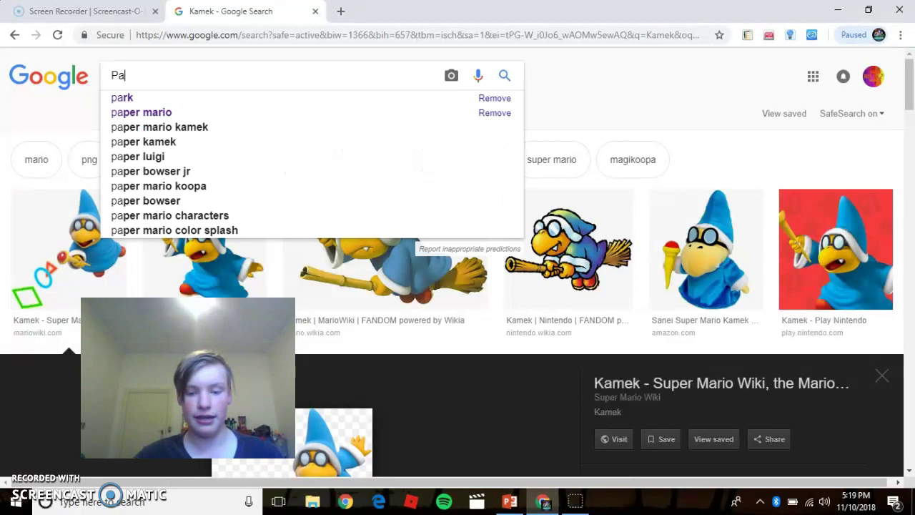
{"action": "key", "text": "BackSpace"}
{"action": "type", "text": "uline"}
{"action": "key", "text": "Return"}
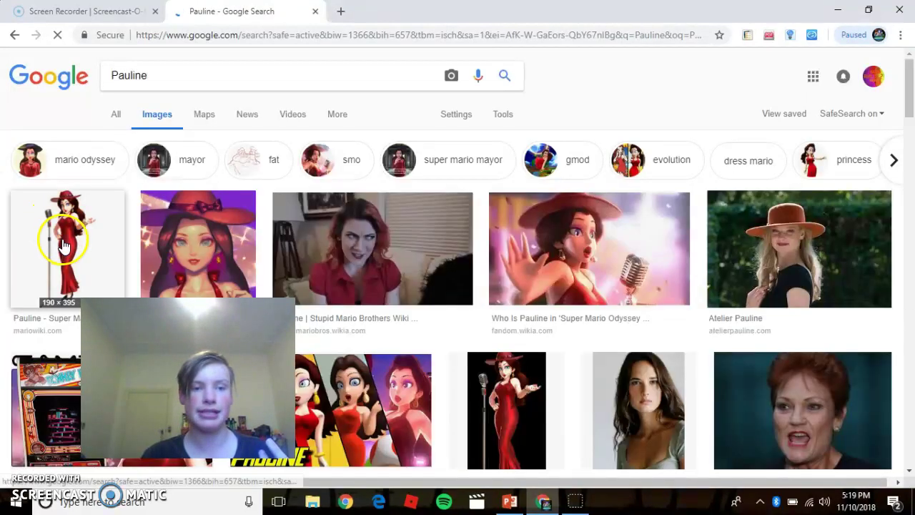
{"action": "left_click", "coordinate": [64, 247]}
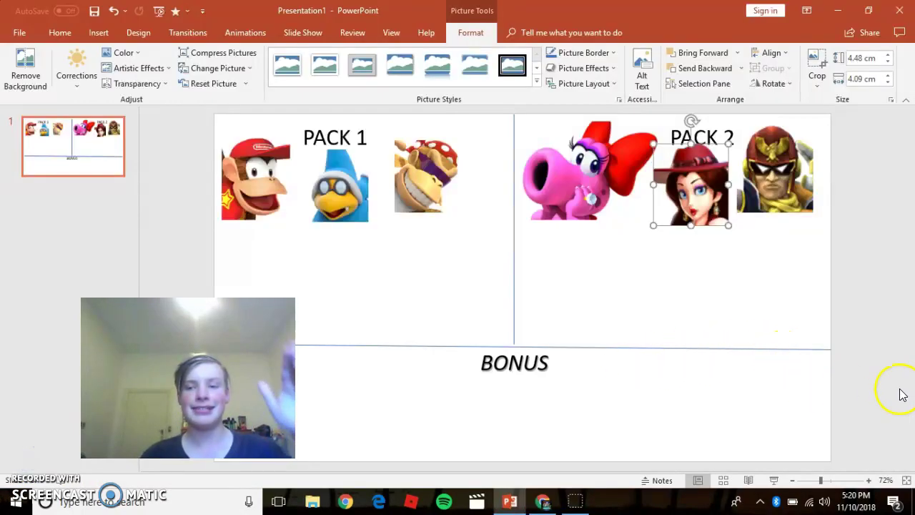
Deselect the Pauline picture, switch to Chrome, and search Google Images for donkey kong tropical freeze
{"action": "left_click", "coordinate": [886, 395]}
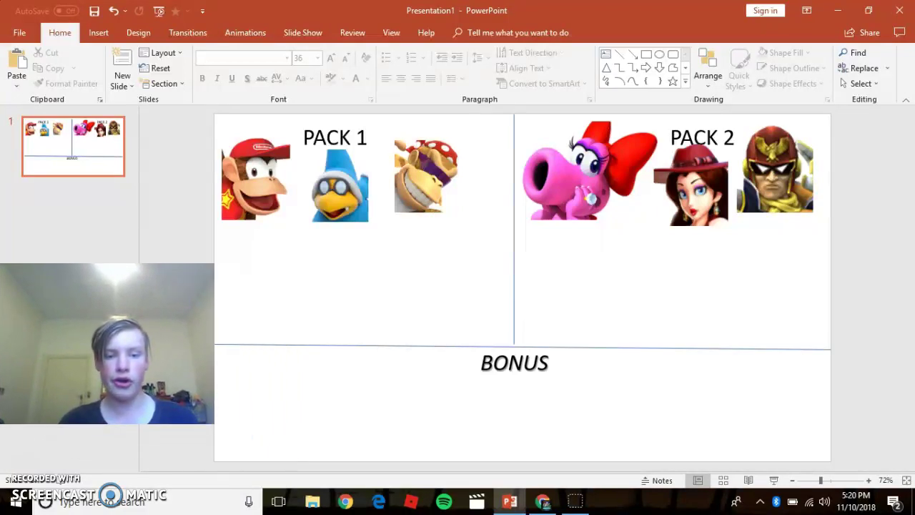
{"action": "mouse_move", "coordinate": [536, 506]}
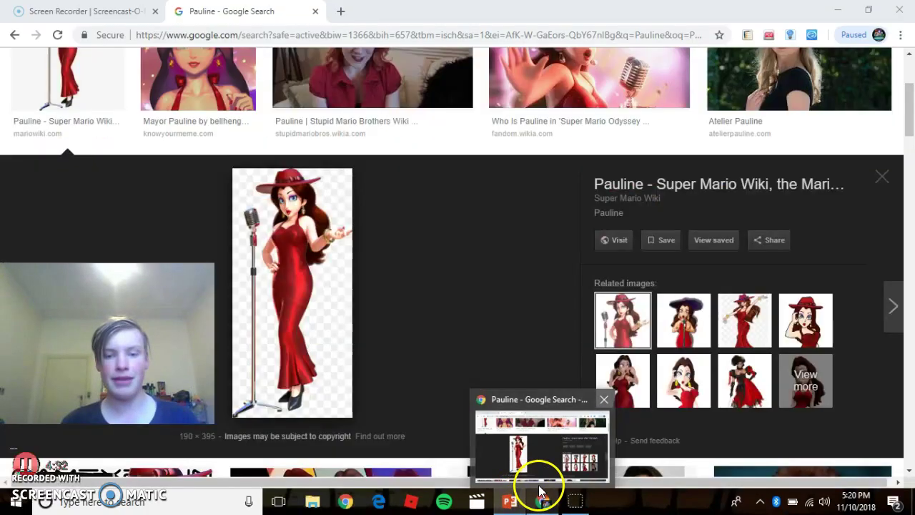
{"action": "left_click", "coordinate": [539, 472]}
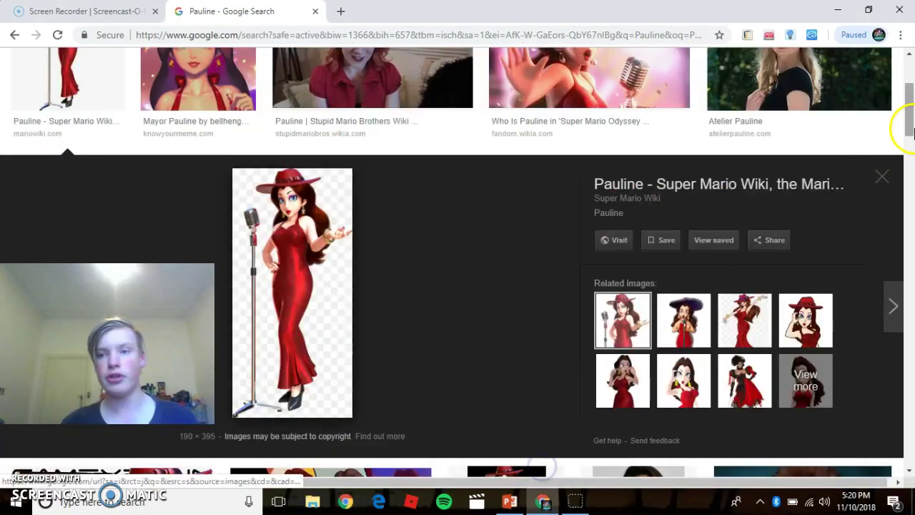
{"action": "scroll", "coordinate": [899, 72], "scroll_direction": "up", "scroll_amount": 3}
{"action": "left_click_drag", "start_coordinate": [167, 72], "coordinate": [33, 108]}
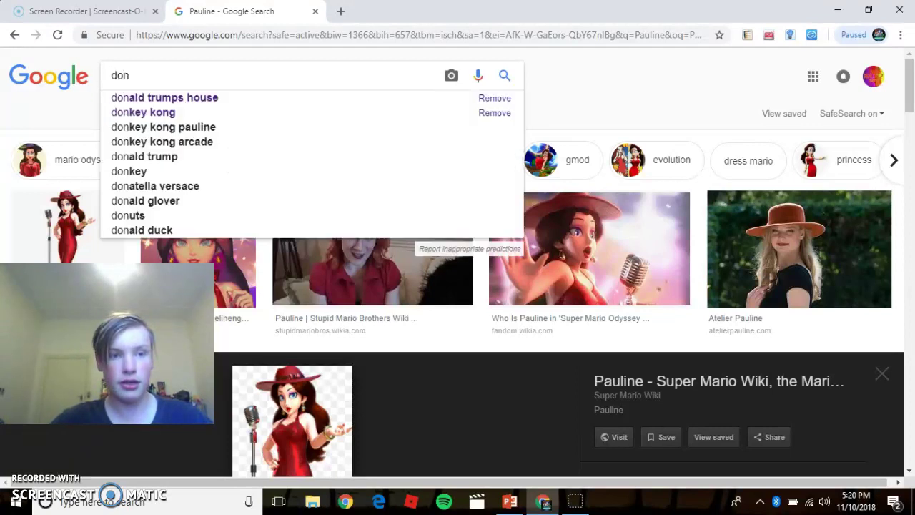
{"action": "type", "text": "donkey kon"}
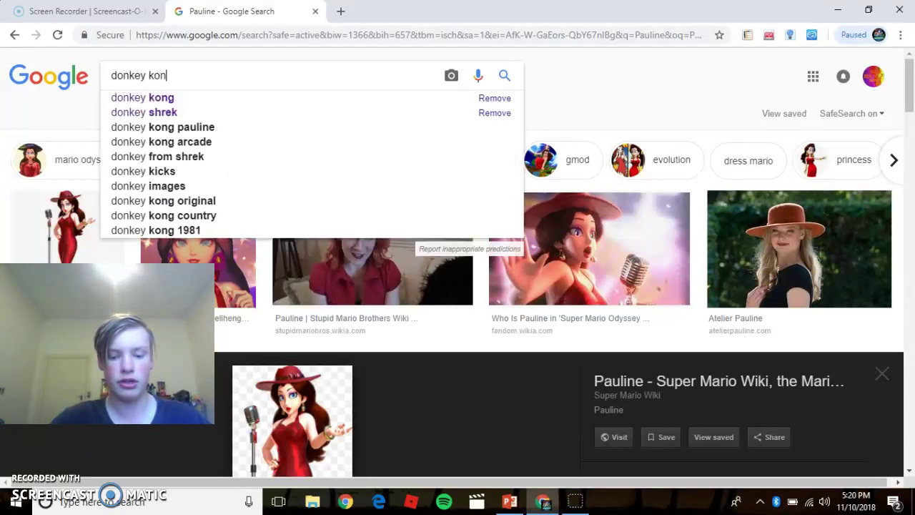
{"action": "type", "text": "g tro"}
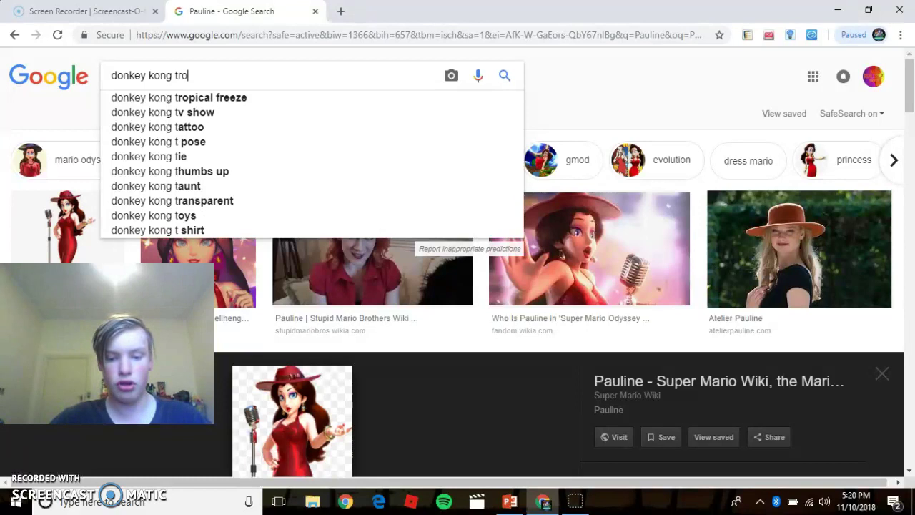
{"action": "type", "text": "pical fre"}
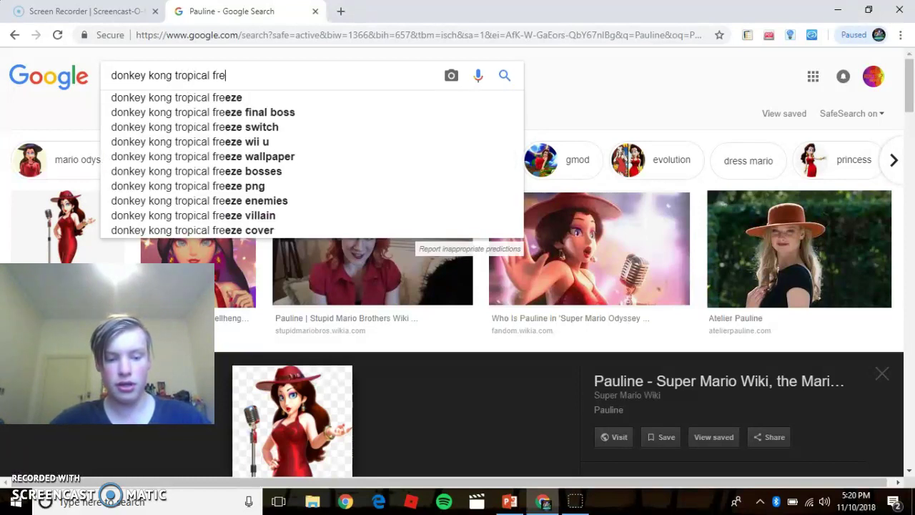
{"action": "type", "text": "ezw"}
{"action": "key", "text": "Return"}
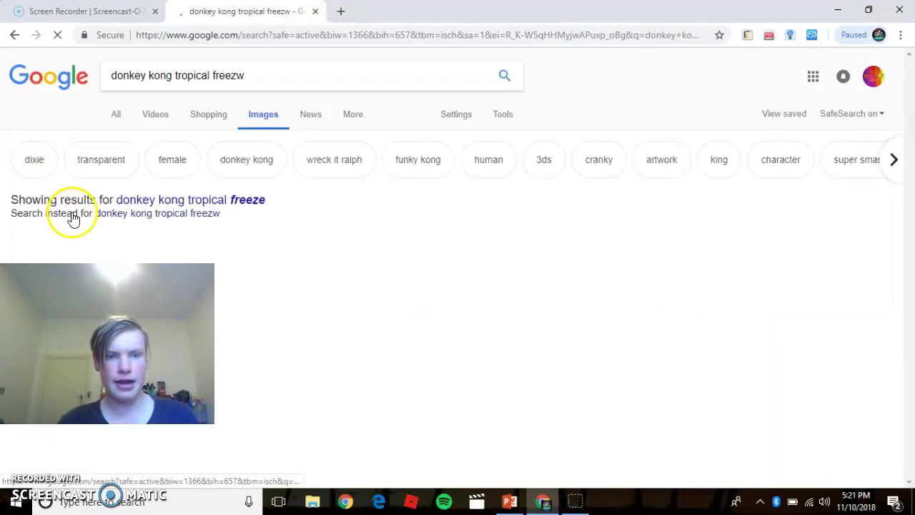
{"action": "left_click", "coordinate": [246, 200]}
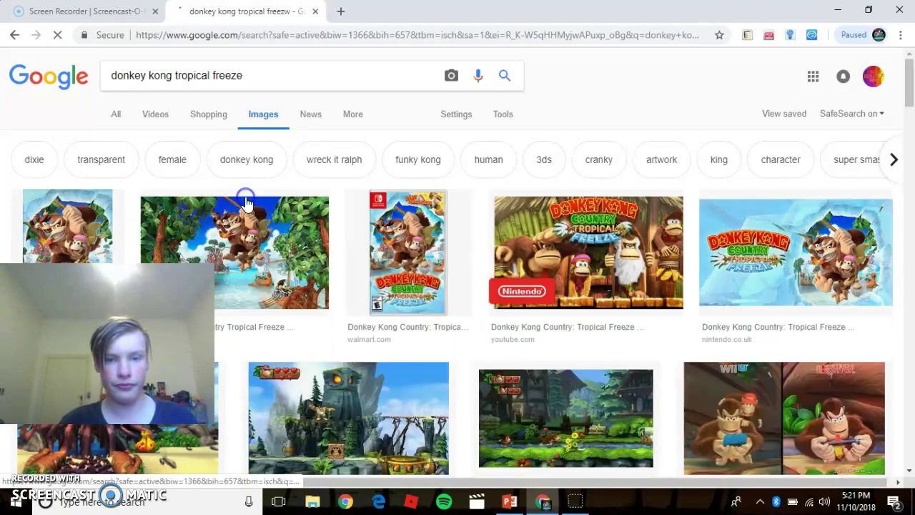
Copy the Wikipedia box art of Donkey Kong Country: Tropical Freeze from the image results
{"action": "left_click", "coordinate": [424, 236]}
{"action": "right_click", "coordinate": [306, 255]}
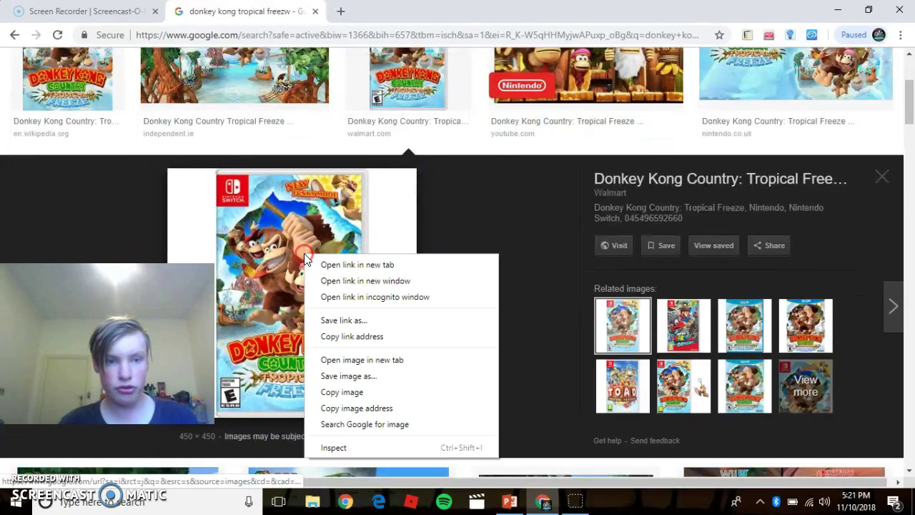
{"action": "left_click", "coordinate": [109, 111]}
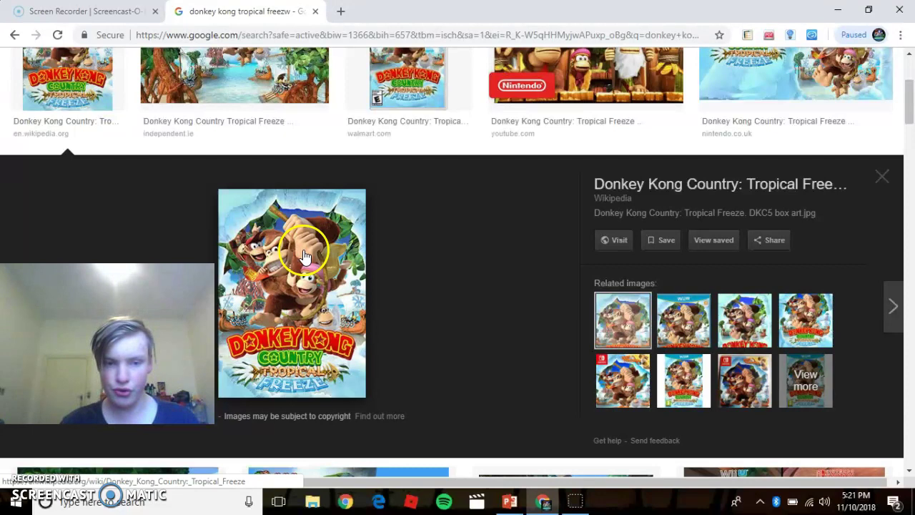
{"action": "right_click", "coordinate": [303, 255]}
{"action": "left_click", "coordinate": [341, 387]}
Switch to PowerPoint, paste the Tropical Freeze box art onto the slide, and move it into the PACK 1 section
{"action": "left_click", "coordinate": [510, 500]}
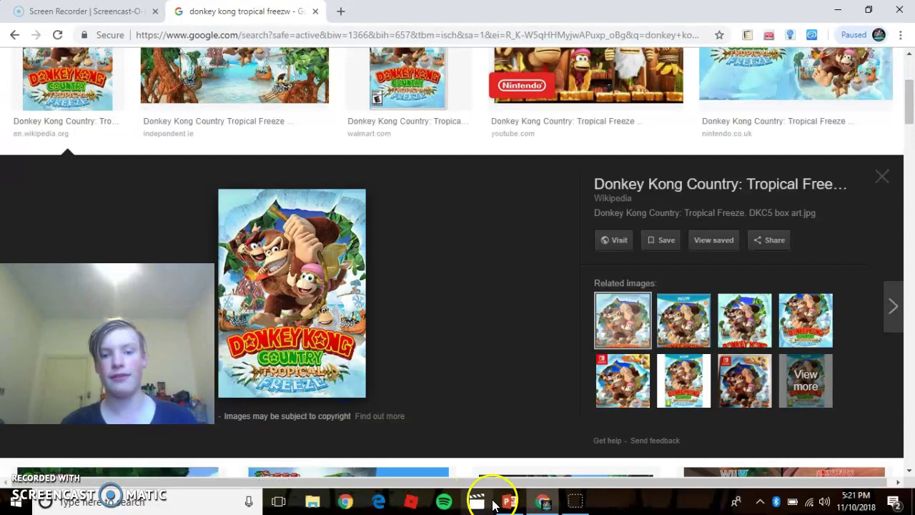
{"action": "right_click", "coordinate": [620, 392]}
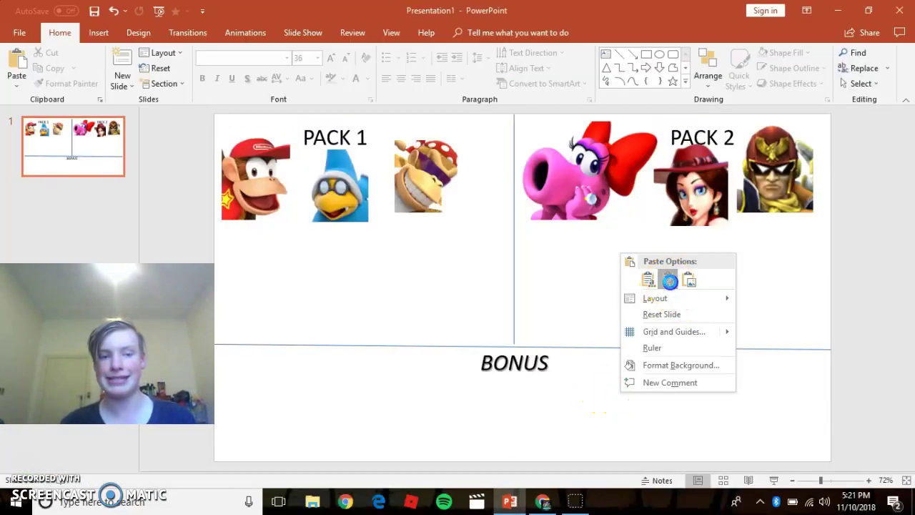
{"action": "left_click", "coordinate": [670, 281]}
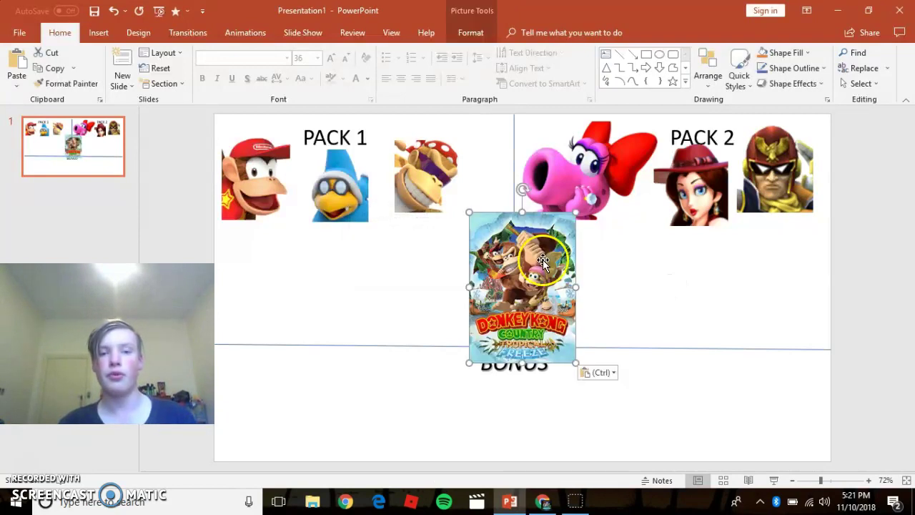
{"action": "left_click_drag", "start_coordinate": [529, 278], "coordinate": [327, 250]}
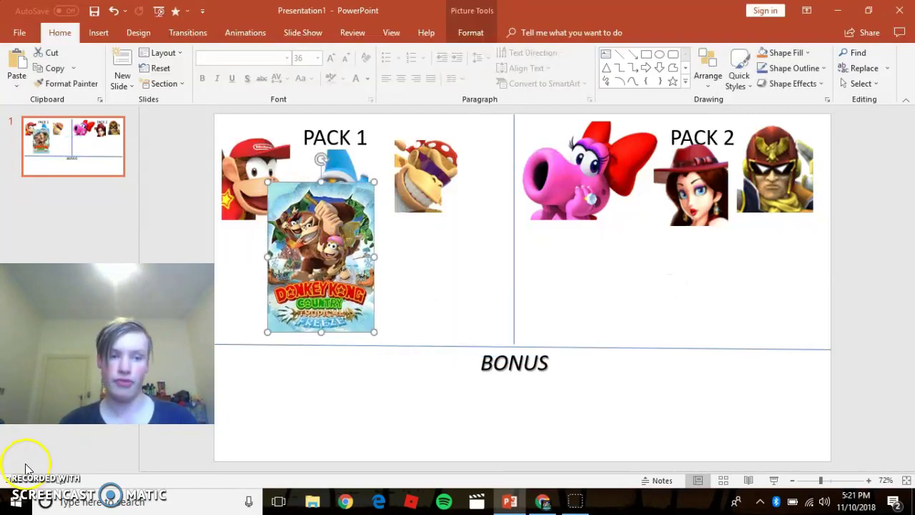
Switch to Chrome and search Google Images for Bowser's castle
{"action": "key", "text": "alt+Tab"}
{"action": "left_click_drag", "start_coordinate": [258, 75], "coordinate": [6, 97]}
{"action": "type", "text": "Bow"}
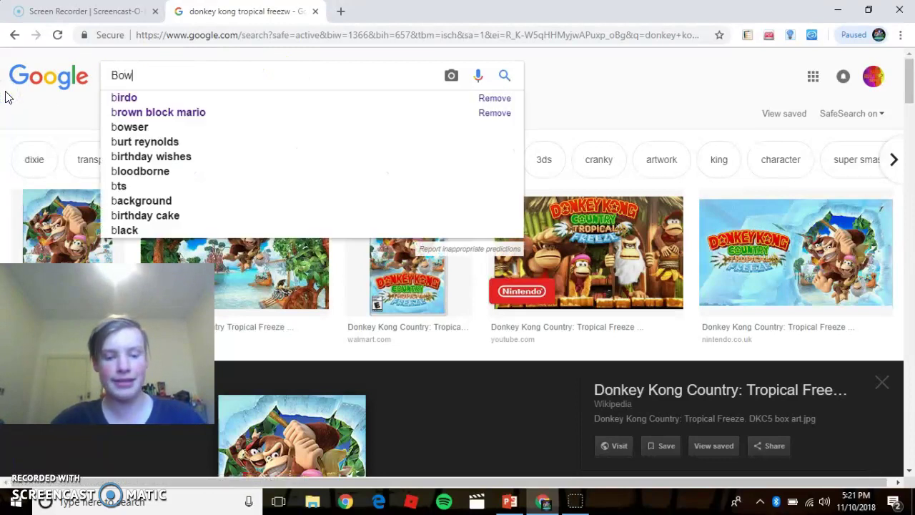
{"action": "type", "text": "sers catsle"}
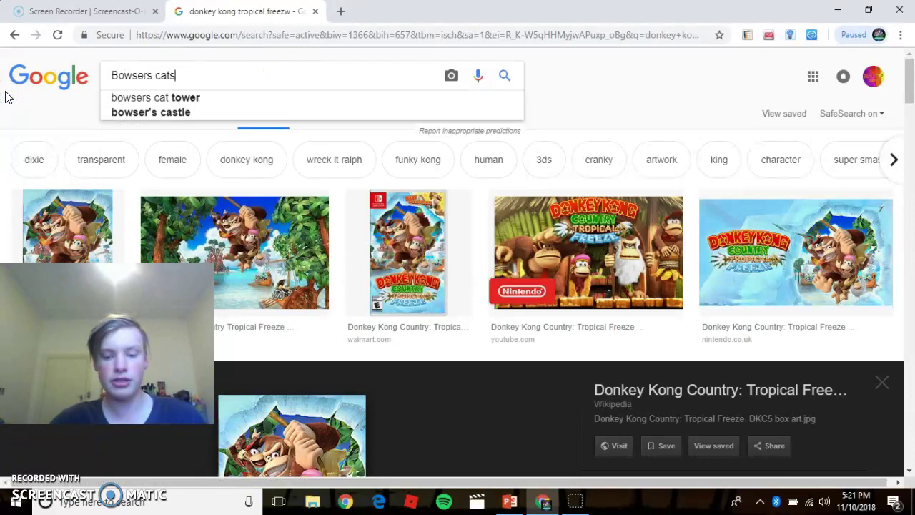
{"action": "key", "text": "Return"}
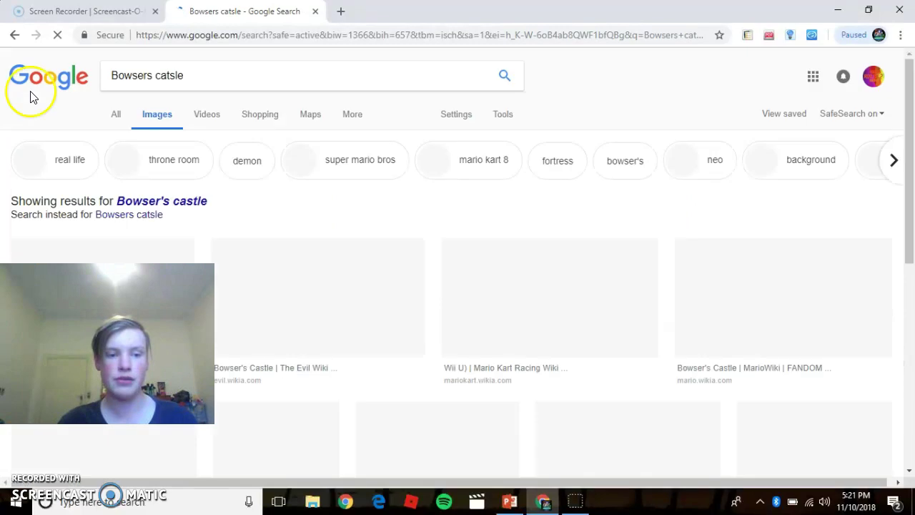
{"action": "left_click", "coordinate": [166, 213]}
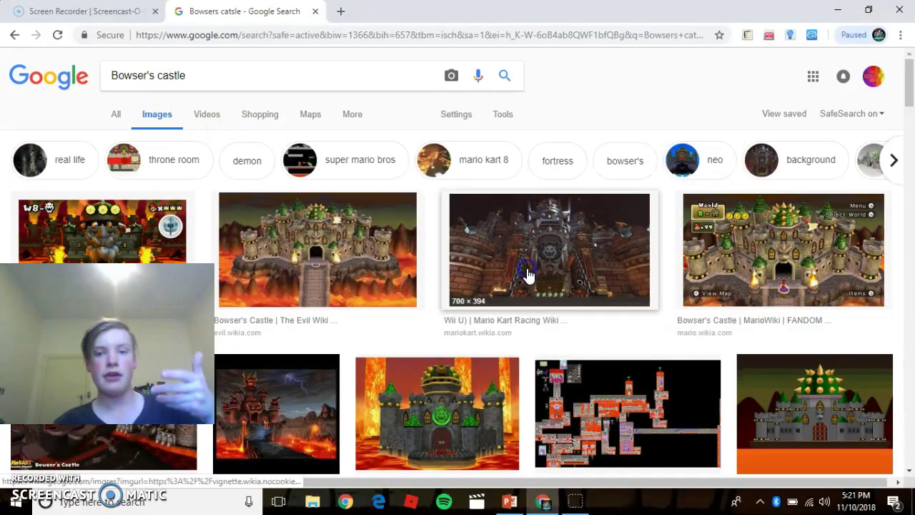
Open The Evil Wiki result for Bowser's Castle and copy its image
{"action": "left_click", "coordinate": [525, 270]}
{"action": "left_click", "coordinate": [316, 95]}
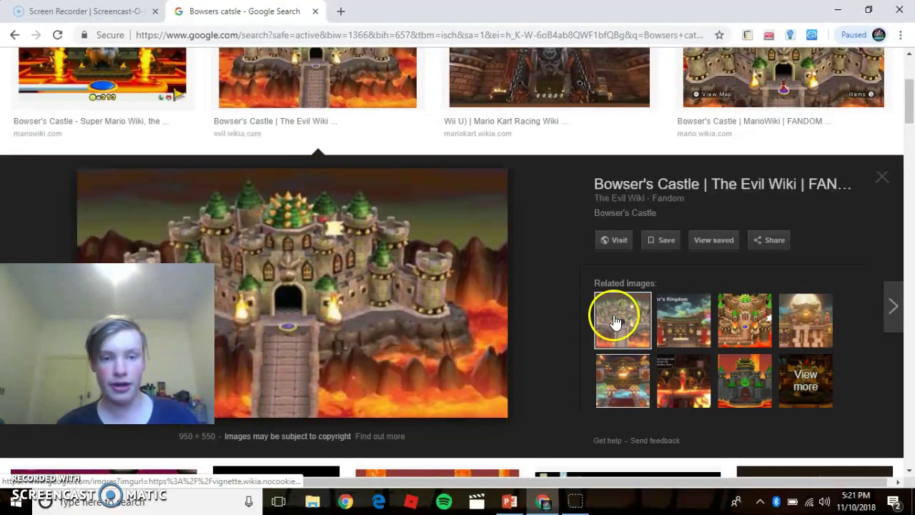
{"action": "right_click", "coordinate": [335, 289]}
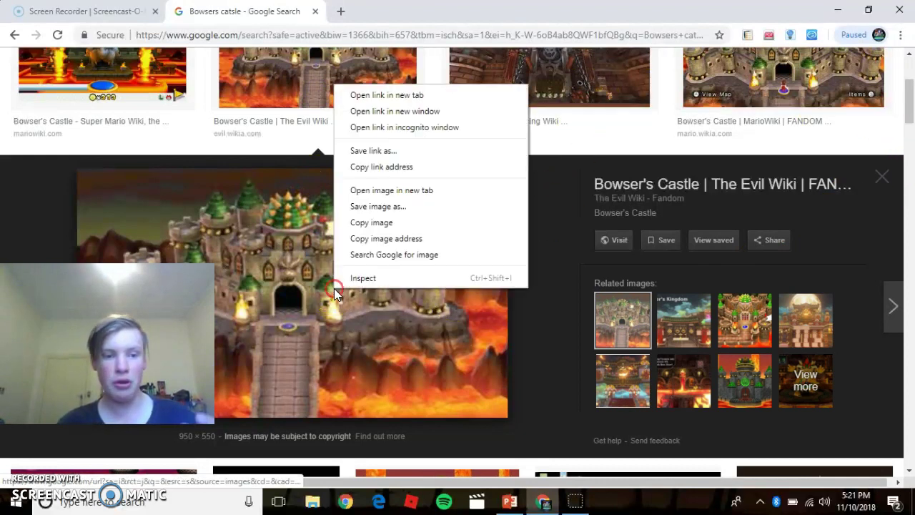
{"action": "left_click", "coordinate": [379, 227]}
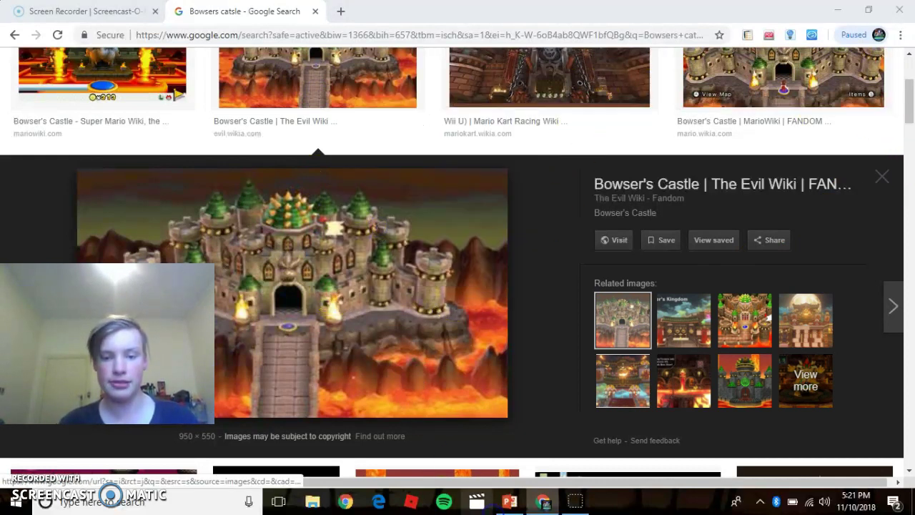
Switch to PowerPoint and paste the Bowser's Castle image onto the slide
{"action": "left_click", "coordinate": [477, 500]}
{"action": "left_click", "coordinate": [506, 503]}
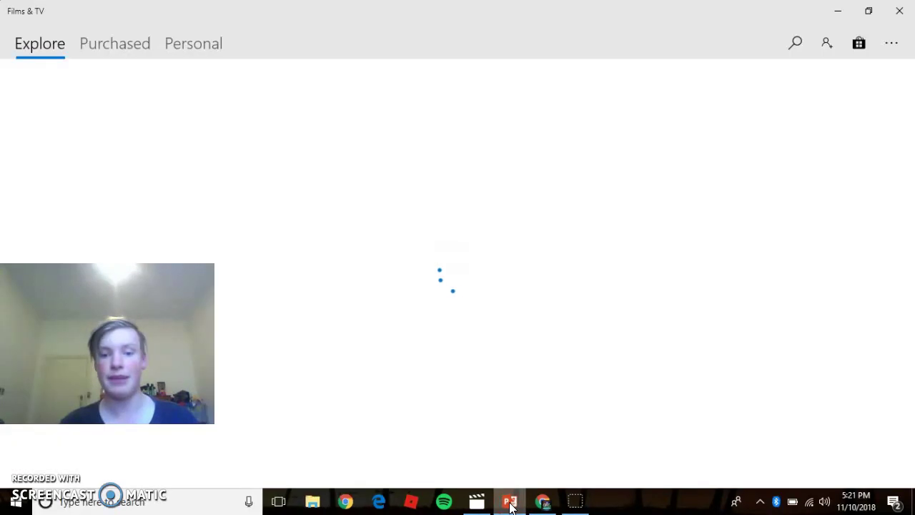
{"action": "right_click", "coordinate": [509, 503]}
{"action": "left_click", "coordinate": [539, 501]}
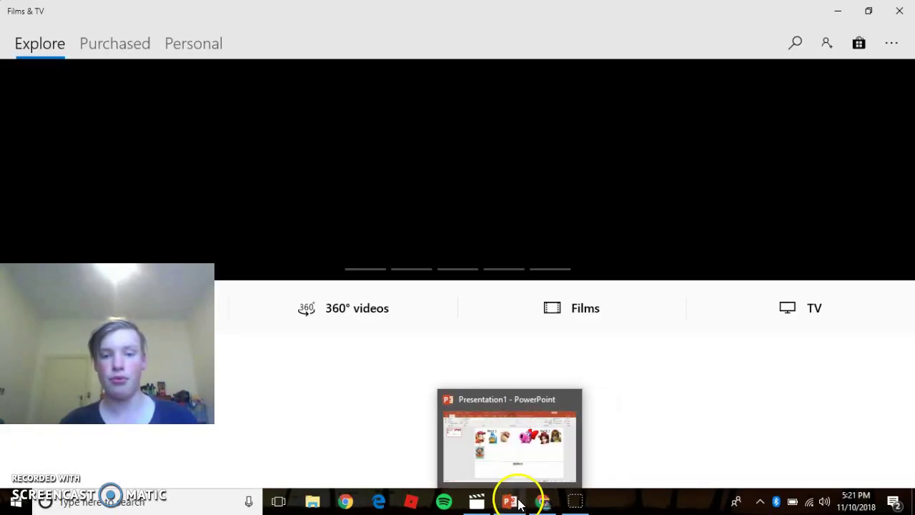
{"action": "left_click", "coordinate": [518, 500]}
{"action": "right_click", "coordinate": [379, 358]}
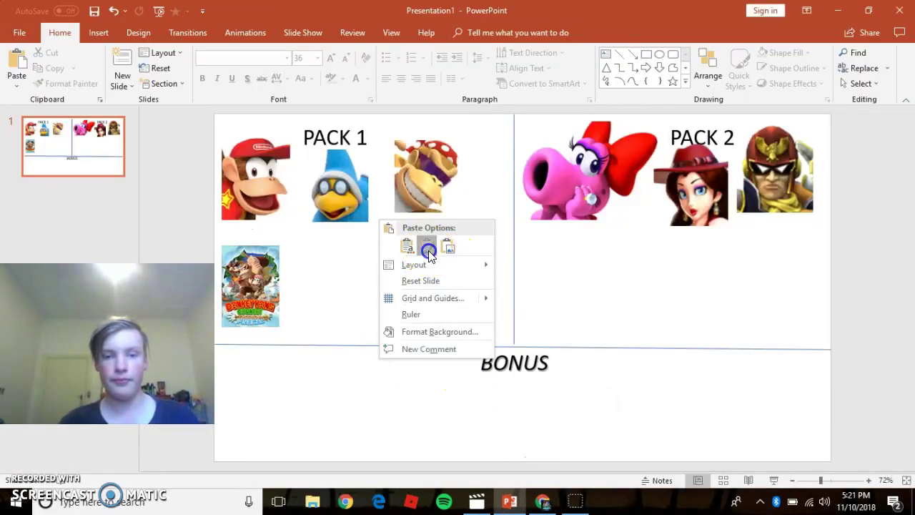
{"action": "left_click", "coordinate": [428, 247]}
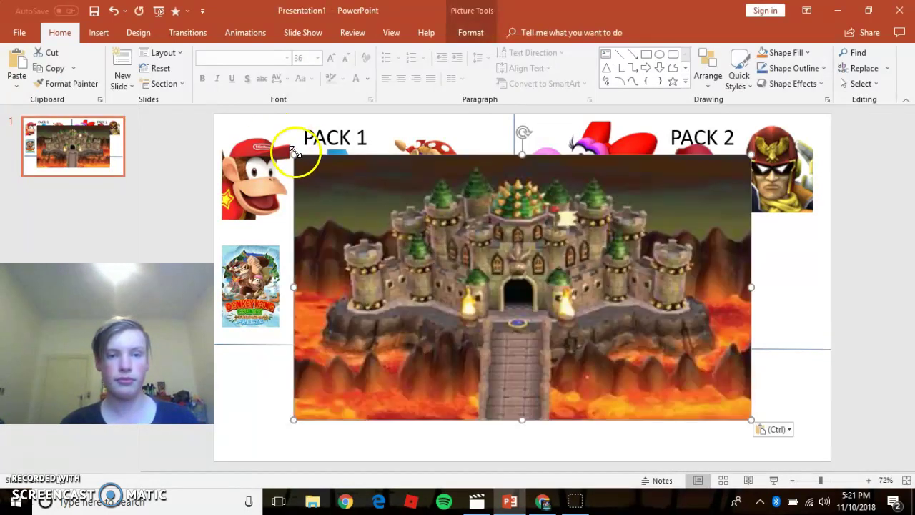
Switch to Chrome and search Google Images for Maple treeway
{"action": "key", "text": "alt+Tab"}
{"action": "triple_click", "coordinate": [196, 75]}
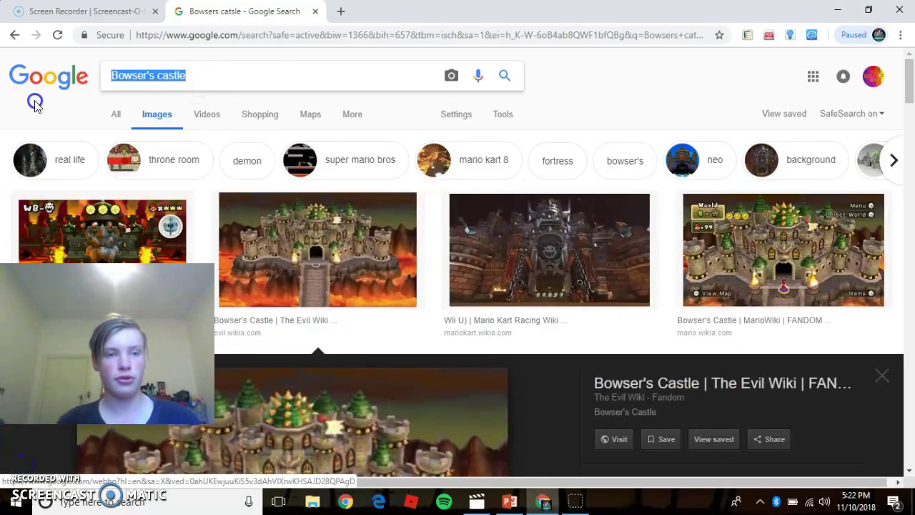
{"action": "type", "text": "Maple "}
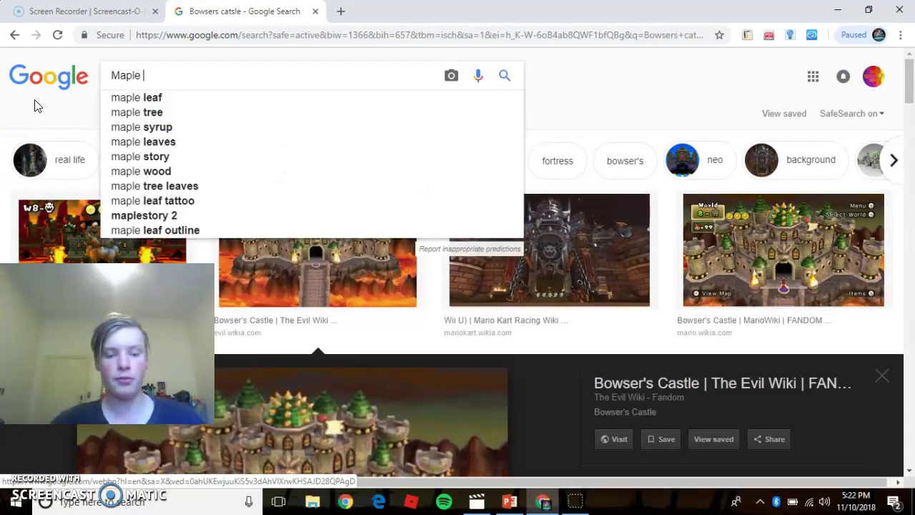
{"action": "type", "text": "treeway"}
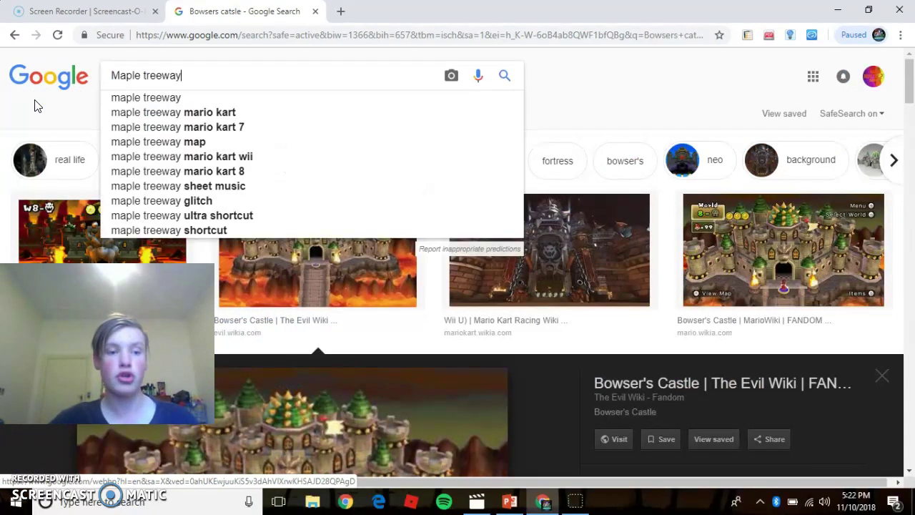
{"action": "key", "text": "Return"}
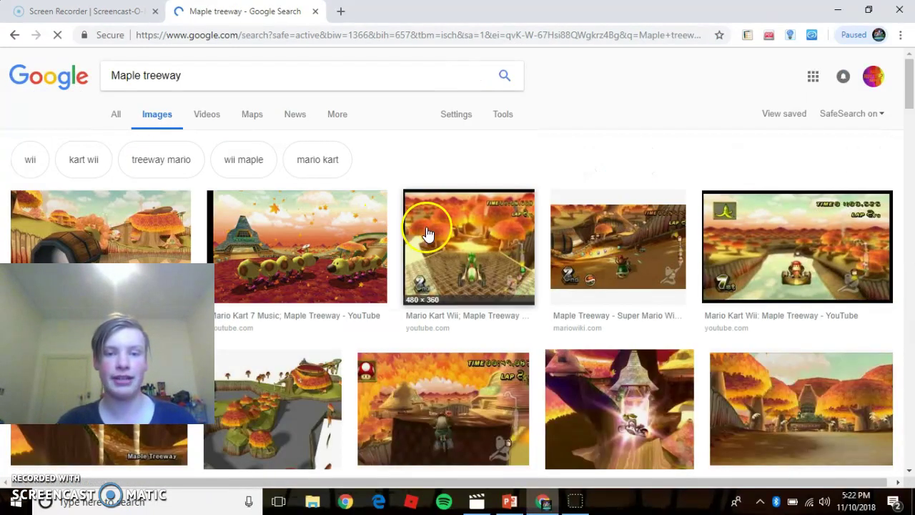
Copy the Mario Kart 7 Maple Treeway image from YouTube and paste it onto the PowerPoint slide
{"action": "left_click", "coordinate": [326, 245]}
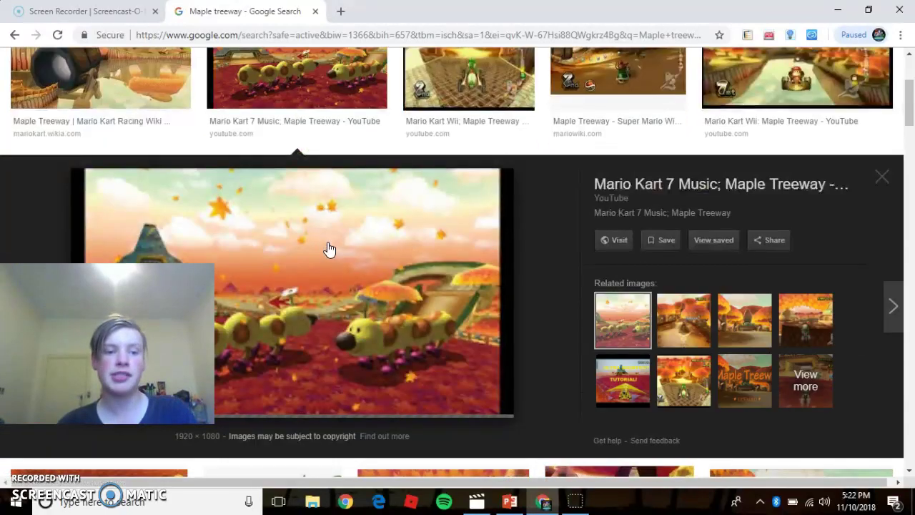
{"action": "left_click", "coordinate": [399, 296]}
{"action": "right_click", "coordinate": [399, 296]}
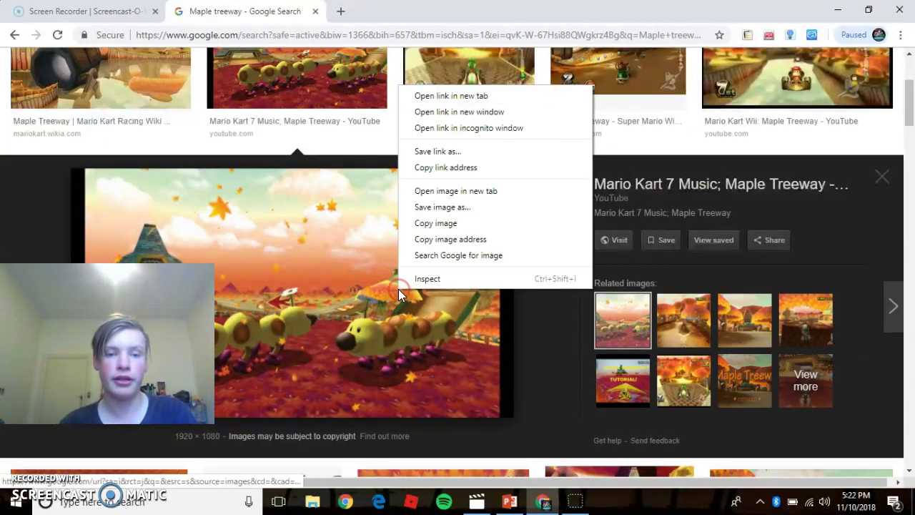
{"action": "left_click", "coordinate": [434, 222]}
{"action": "left_click", "coordinate": [498, 503]}
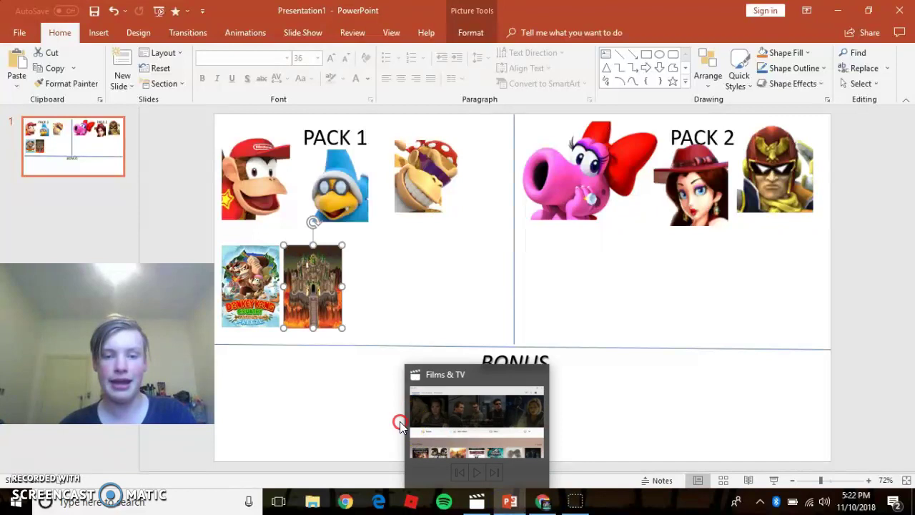
{"action": "right_click", "coordinate": [338, 418]}
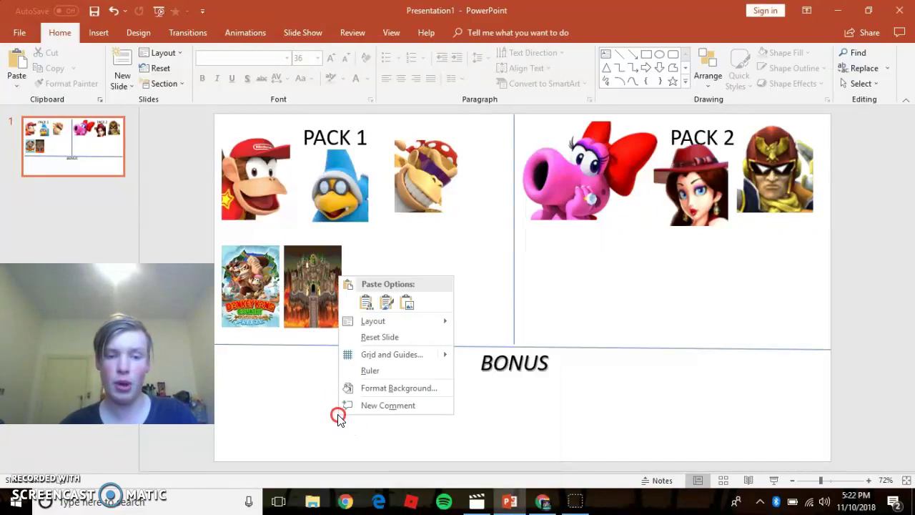
{"action": "left_click", "coordinate": [384, 310]}
Switch to Chrome and search Google Images for House
{"action": "key", "text": "alt+Tab"}
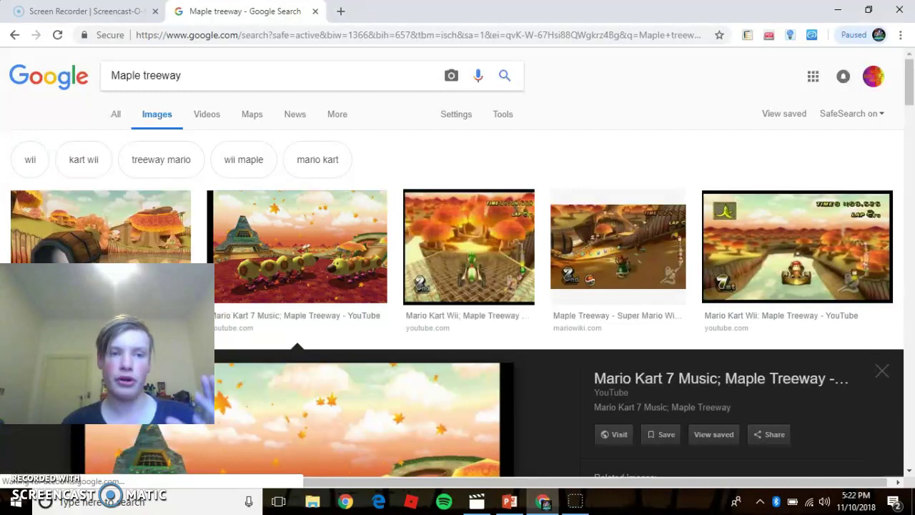
{"action": "left_click_drag", "start_coordinate": [214, 77], "coordinate": [70, 97]}
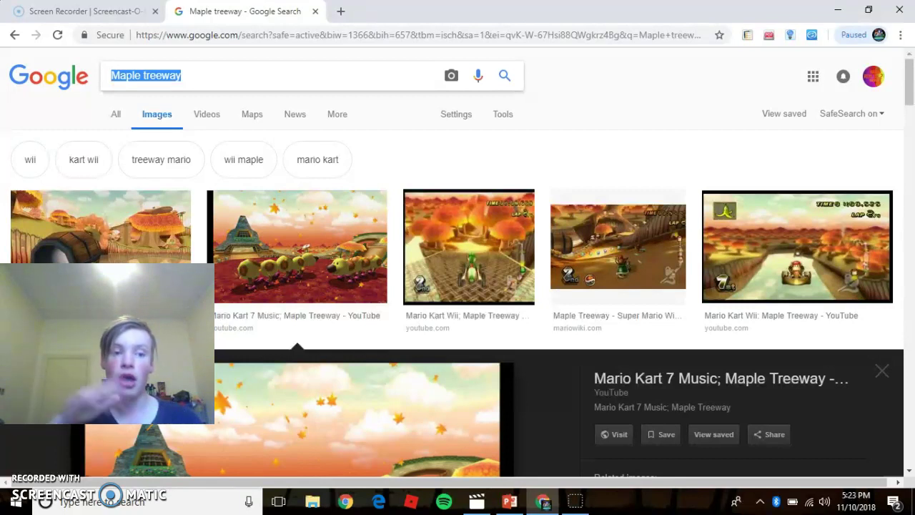
{"action": "type", "text": "Hp"}
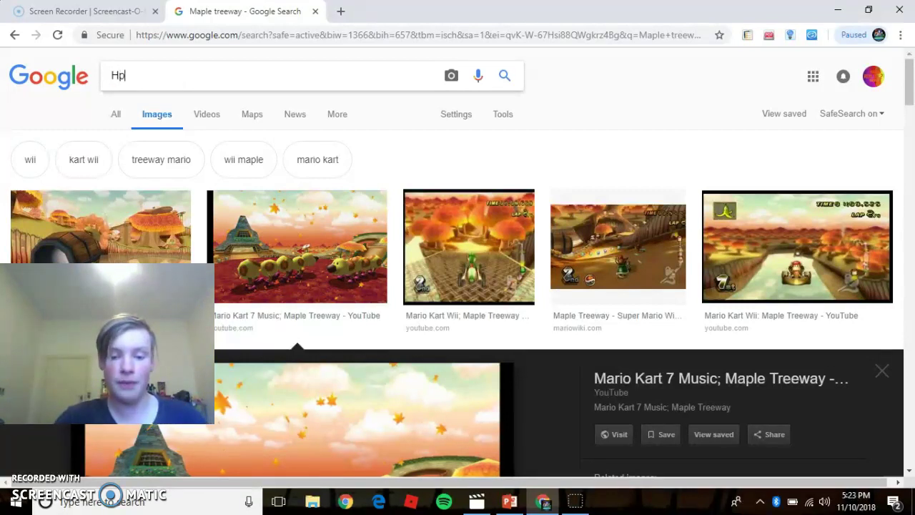
{"action": "key", "text": "BackSpace"}
{"action": "type", "text": "ouse"}
{"action": "key", "text": "Return"}
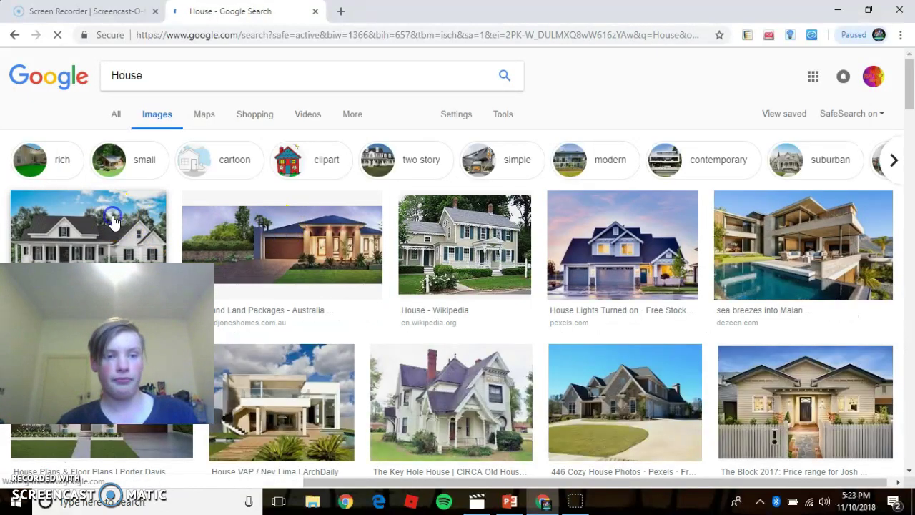
Copy the Farmhouse Style House Plan image into PowerPoint, below the Maple Treeway picture in the PACK 1 section
{"action": "left_click", "coordinate": [121, 222]}
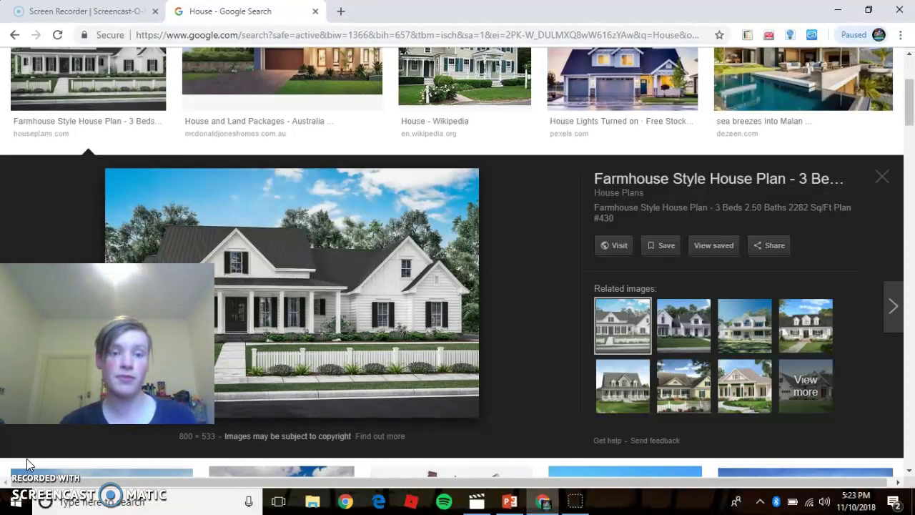
{"action": "key", "text": "alt+Tab"}
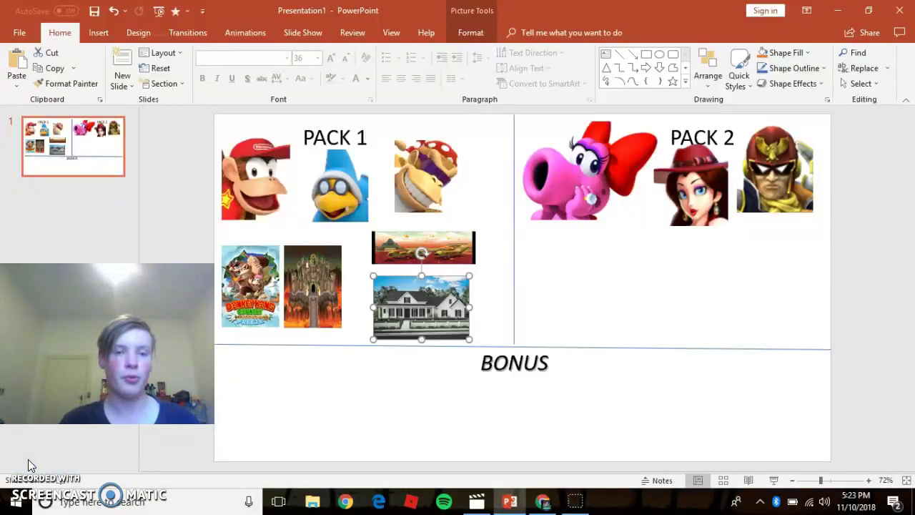
{"action": "left_click", "coordinate": [247, 315]}
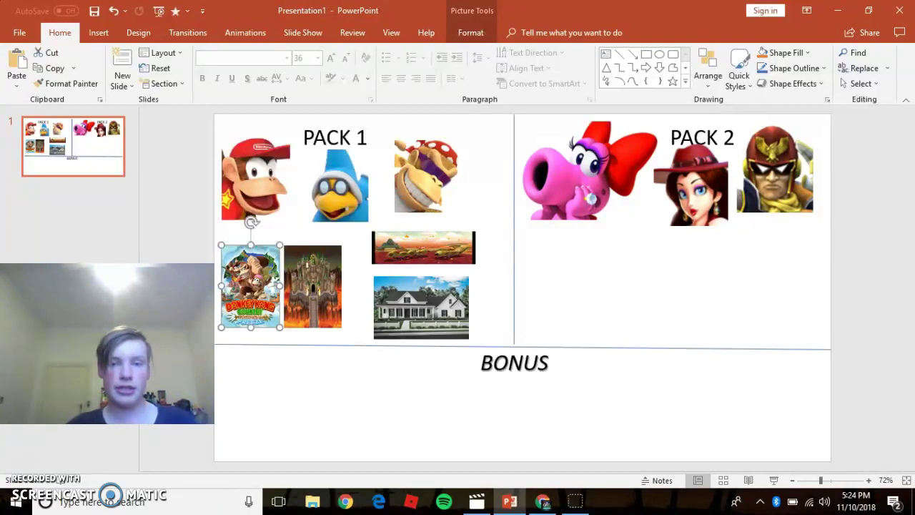
Switch to Chrome, search Google Images for New donk city and open the New Donk City Power Moons image
{"action": "left_click", "coordinate": [554, 504]}
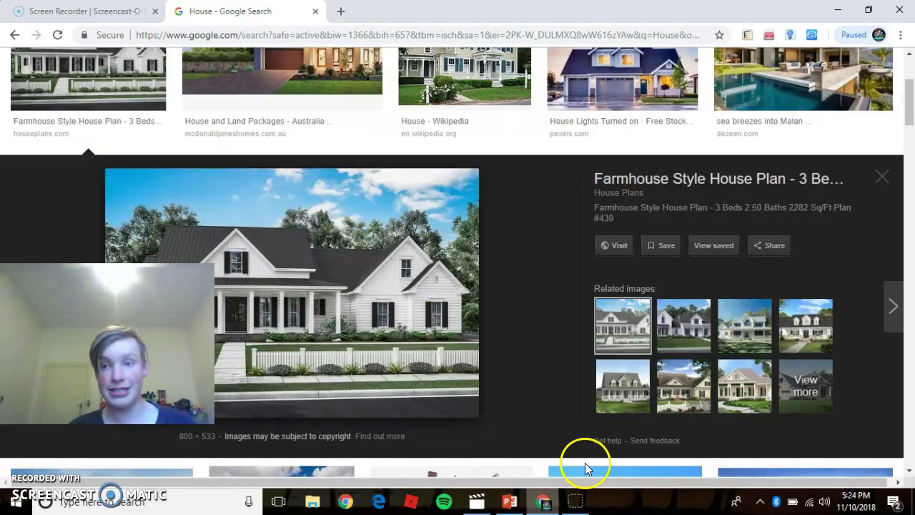
{"action": "scroll", "coordinate": [458, 286], "scroll_direction": "up", "scroll_amount": 5}
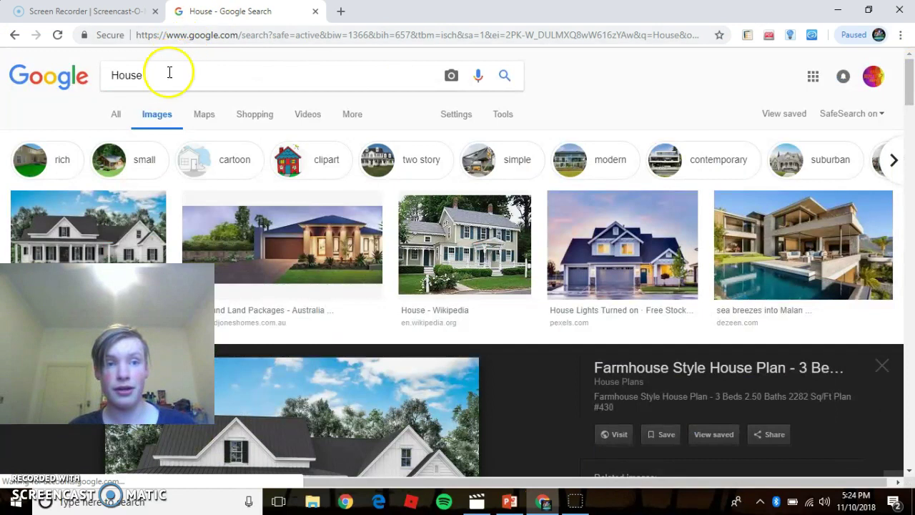
{"action": "left_click_drag", "start_coordinate": [169, 72], "coordinate": [31, 102]}
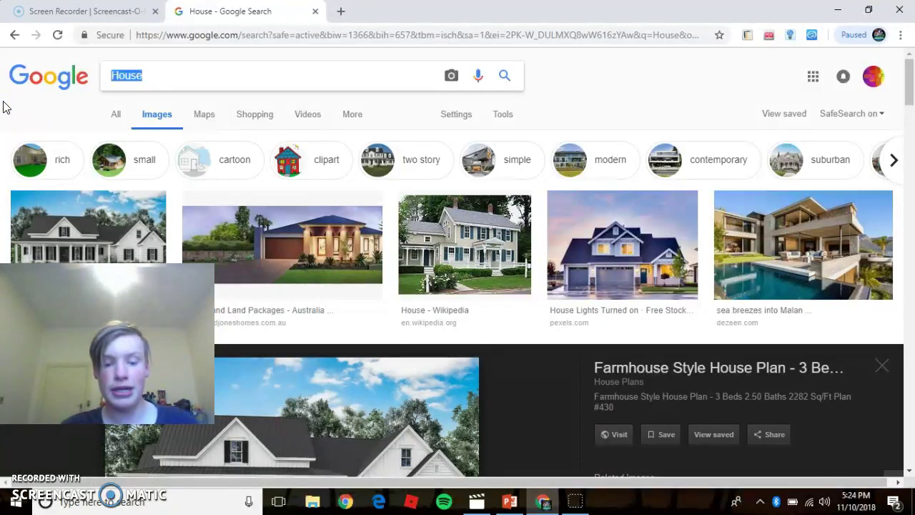
{"action": "type", "text": "New"}
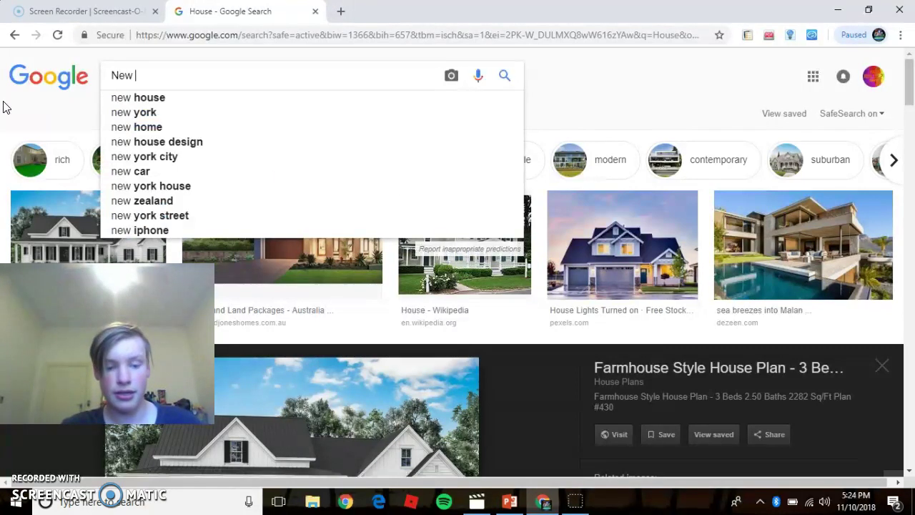
{"action": "type", "text": " donk cir"}
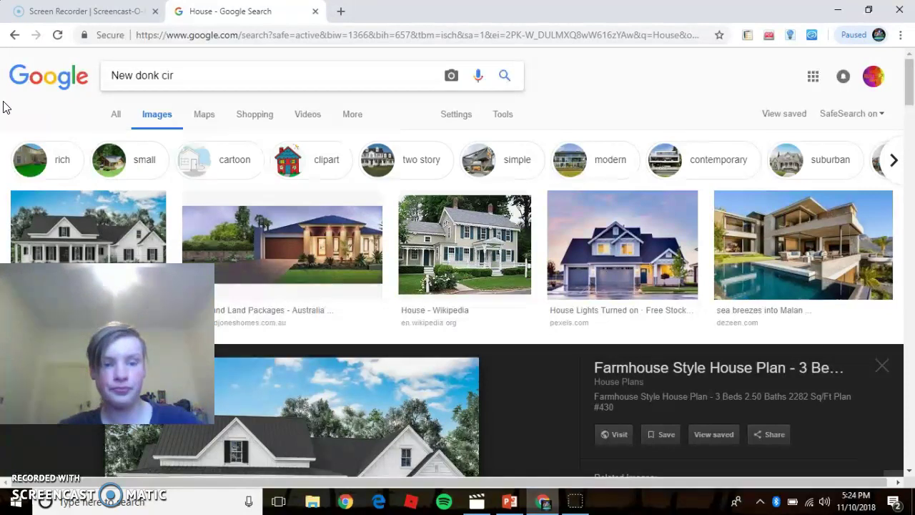
{"action": "type", "text": "ty"}
{"action": "key", "text": "Return"}
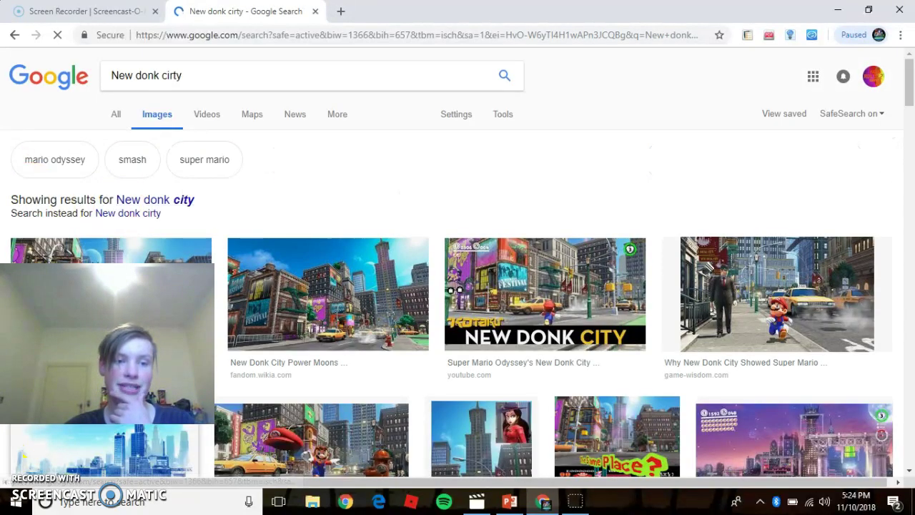
{"action": "left_click", "coordinate": [184, 199]}
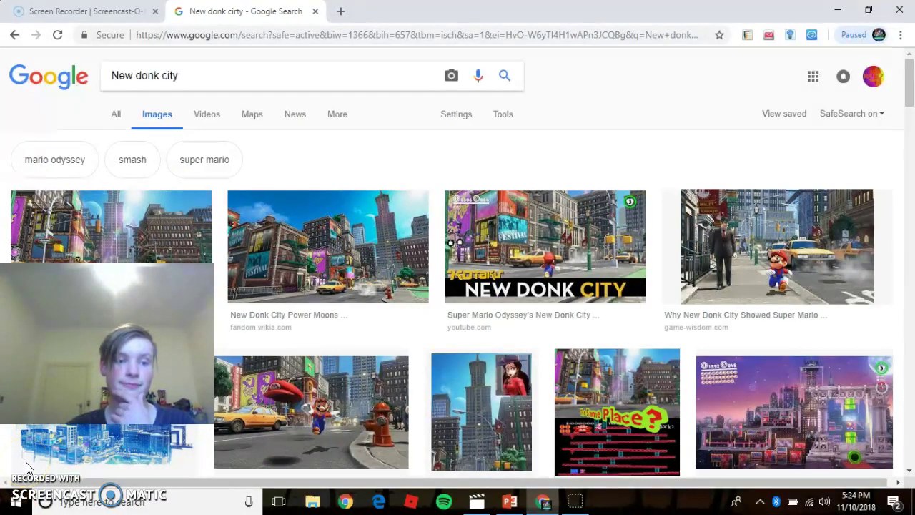
{"action": "left_click", "coordinate": [328, 247]}
Search Google Images for Waluigi Pinball
{"action": "scroll", "coordinate": [424, 143], "scroll_direction": "up", "scroll_amount": 3}
{"action": "left_click_drag", "start_coordinate": [190, 78], "coordinate": [6, 111]}
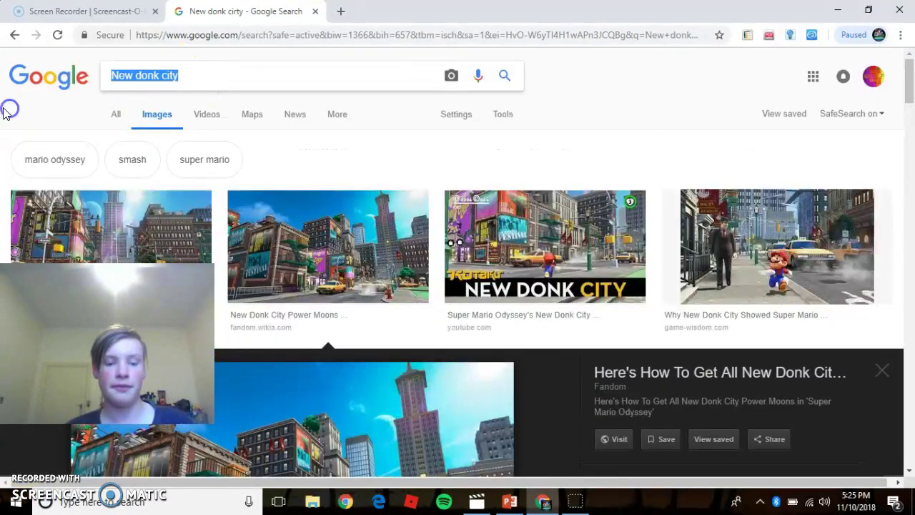
{"action": "type", "text": "W"}
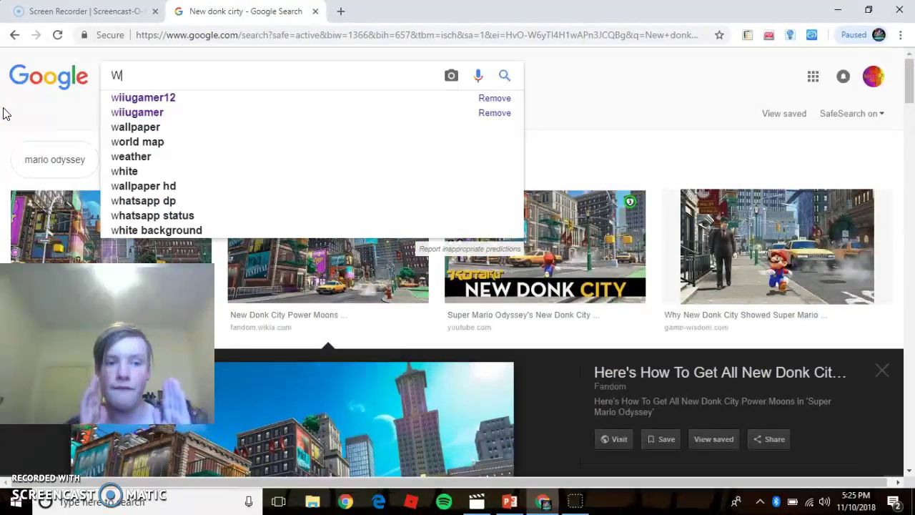
{"action": "type", "text": "alui"}
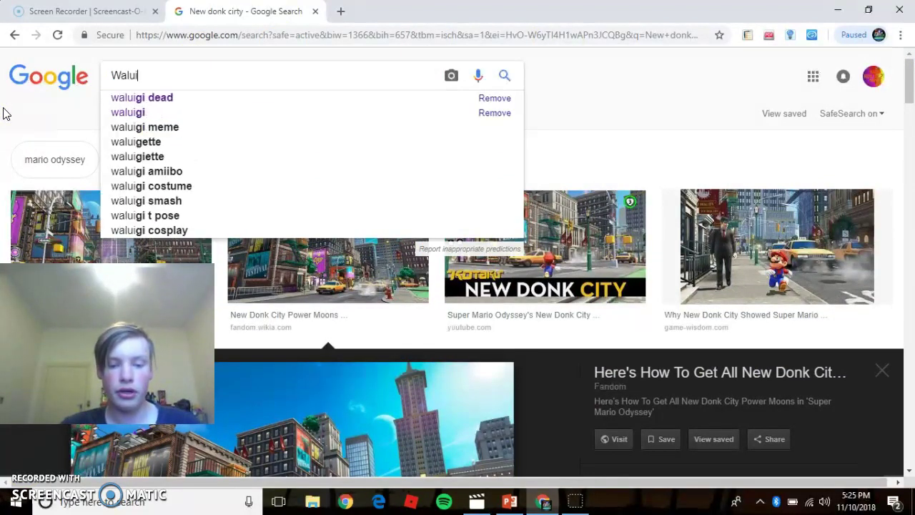
{"action": "type", "text": "gi Pinball"}
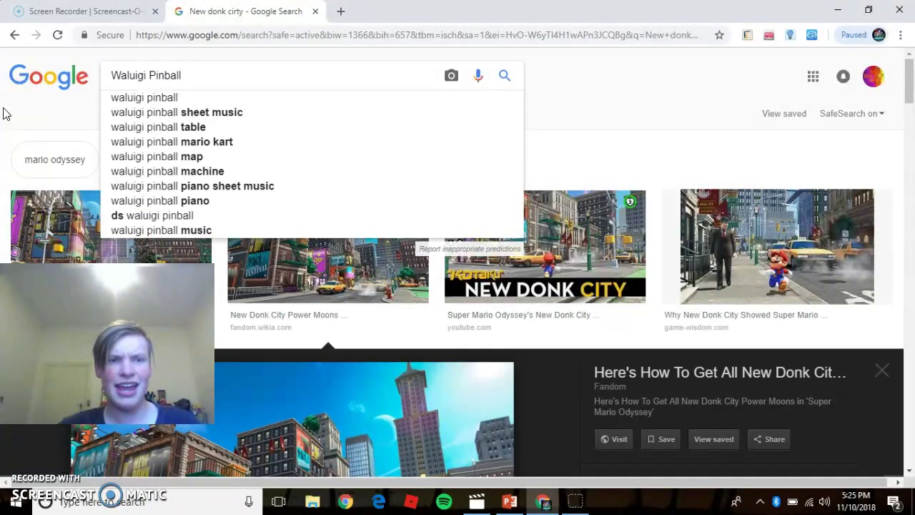
{"action": "key", "text": "Return"}
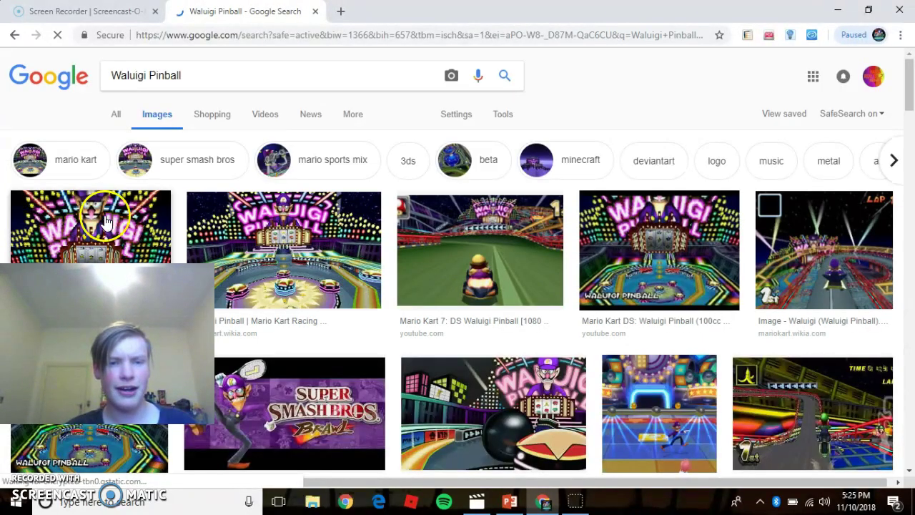
Copy the Waluigi Pinball image from the Mario Kart Racing Wiki result and paste it onto the PowerPoint slide
{"action": "left_click", "coordinate": [349, 265]}
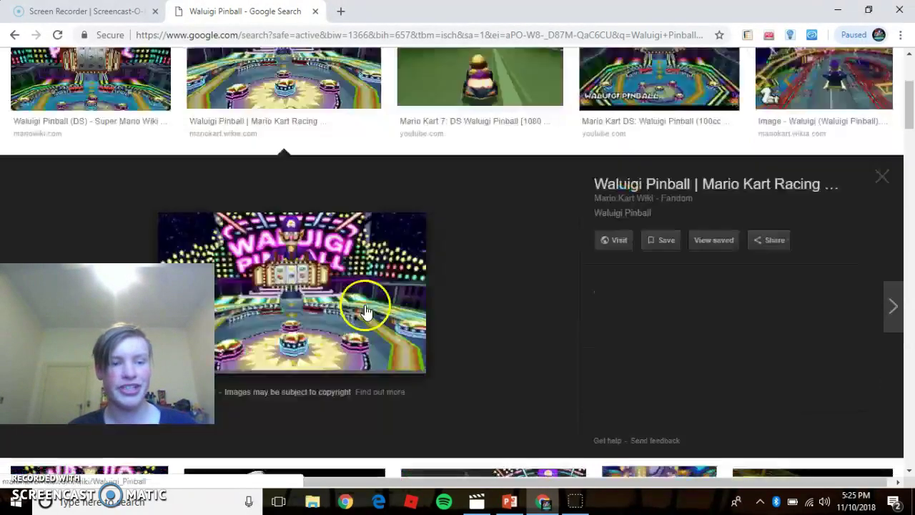
{"action": "right_click", "coordinate": [344, 256]}
{"action": "left_click", "coordinate": [381, 392]}
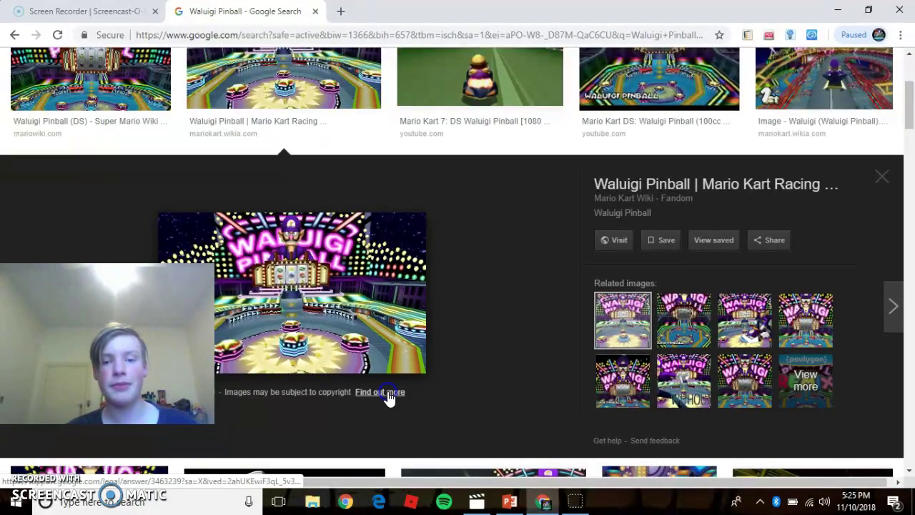
{"action": "left_click", "coordinate": [509, 501]}
{"action": "right_click", "coordinate": [613, 443]}
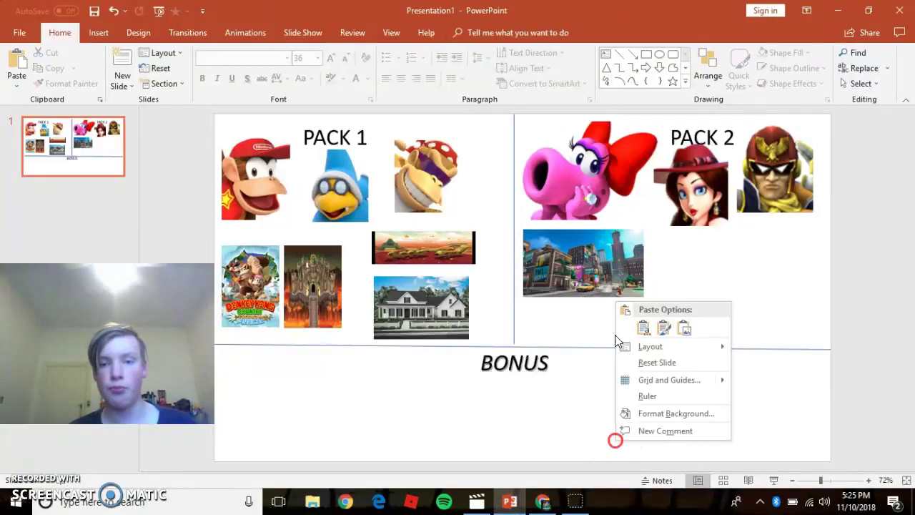
{"action": "left_click", "coordinate": [660, 323]}
Enlarge the Waluigi Pinball picture and place it over the lower edge of the New Donk City picture in PACK 2
{"action": "left_click_drag", "start_coordinate": [429, 226], "coordinate": [595, 324]}
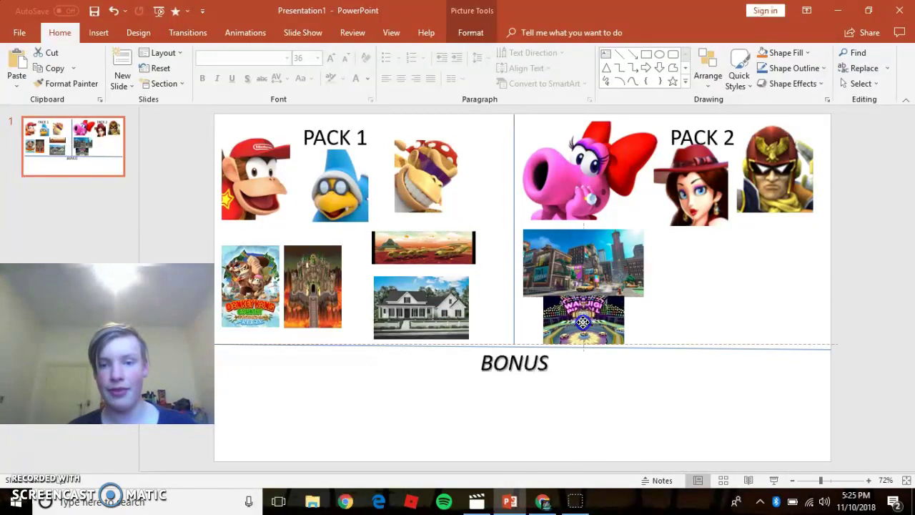
{"action": "mouse_move", "coordinate": [643, 351]}
{"action": "left_mouse_down"}
{"action": "mouse_move", "coordinate": [629, 339]}
{"action": "mouse_move", "coordinate": [652, 355]}
{"action": "left_mouse_up"}
{"action": "left_click_drag", "start_coordinate": [607, 323], "coordinate": [591, 311]}
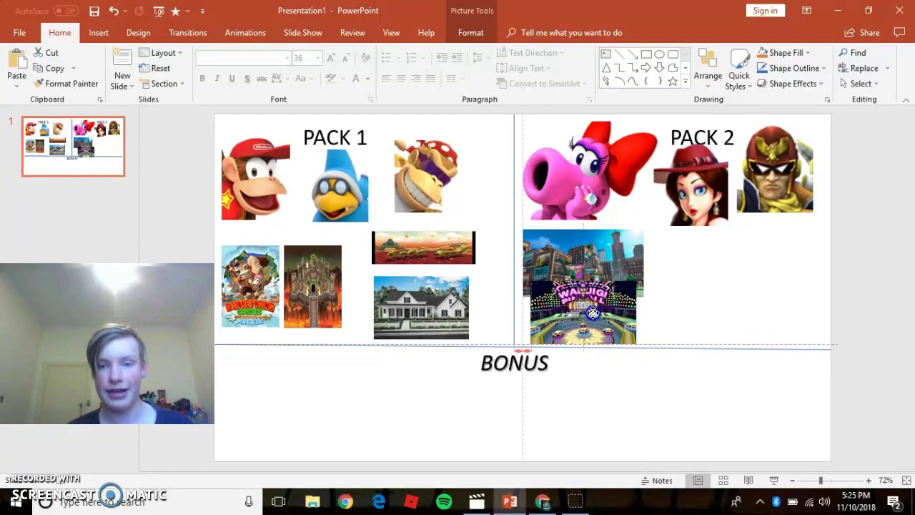
{"action": "left_click", "coordinate": [733, 439]}
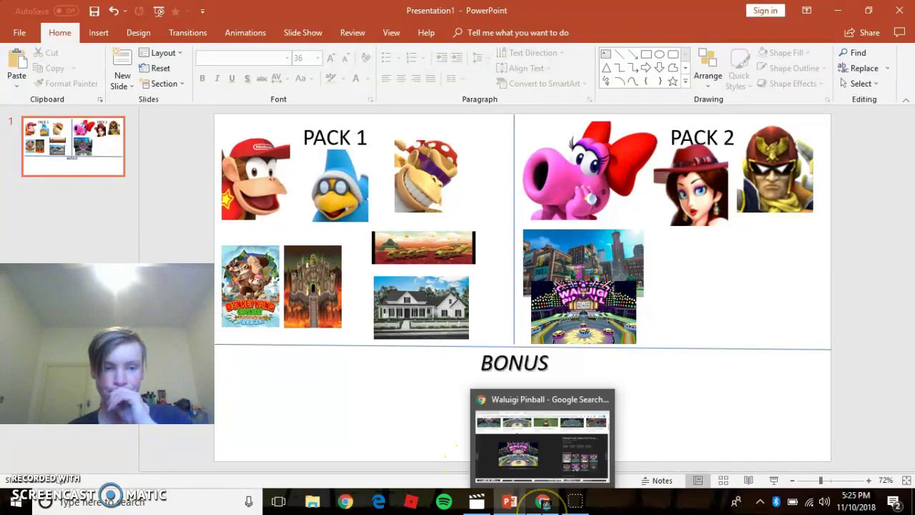
Switch to Chrome and search Google Images for Splatoon
{"action": "mouse_move", "coordinate": [544, 502]}
{"action": "left_click", "coordinate": [541, 454]}
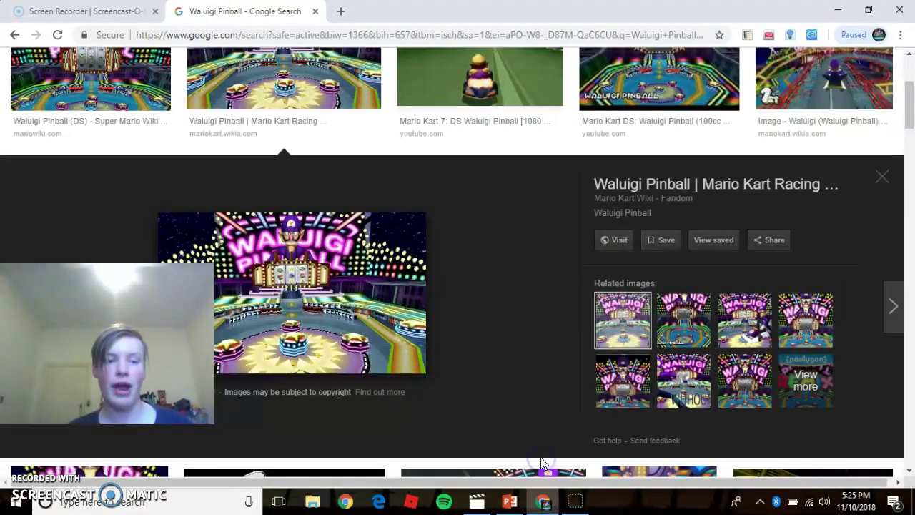
{"action": "scroll", "coordinate": [843, 118], "scroll_direction": "up", "scroll_amount": 3}
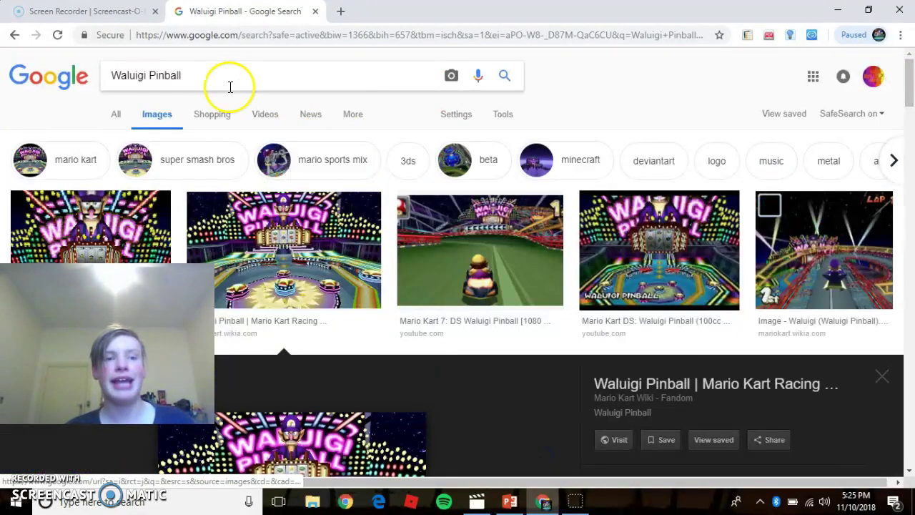
{"action": "left_click", "coordinate": [211, 81]}
{"action": "key", "text": "ctrl+a"}
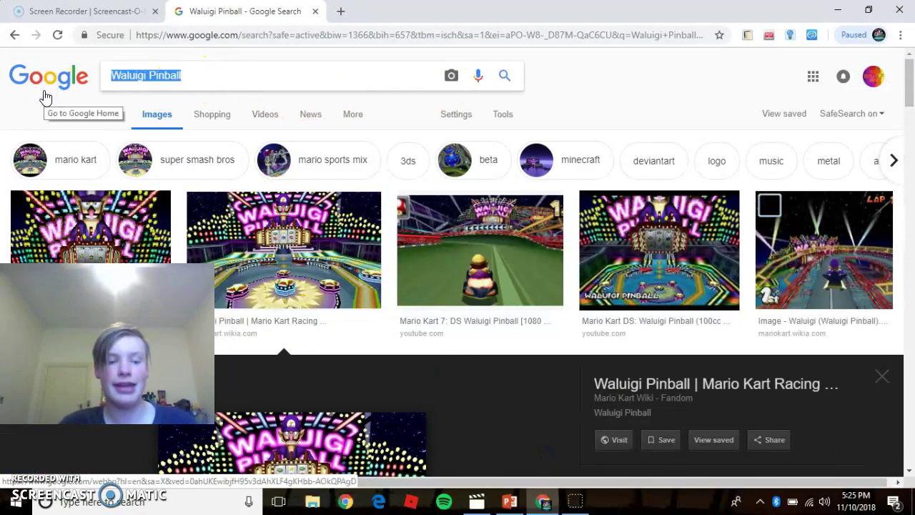
{"action": "type", "text": "Splatoon "}
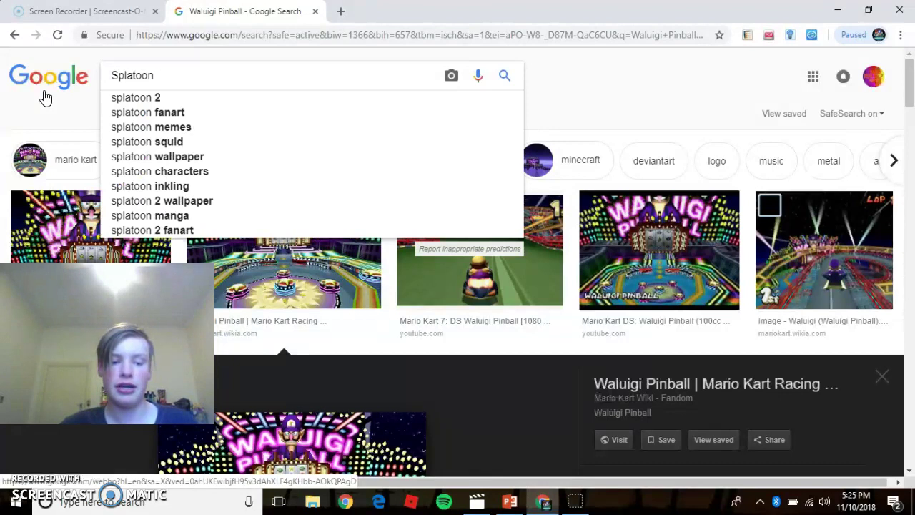
{"action": "type", "text": "stage"}
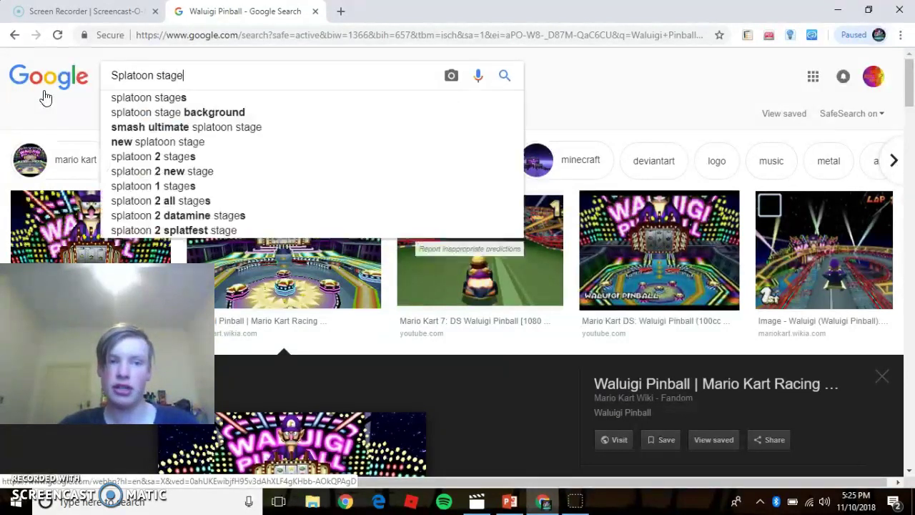
{"action": "key", "text": "BackSpace"}
{"action": "key", "text": "BackSpace"}
{"action": "key", "text": "Return"}
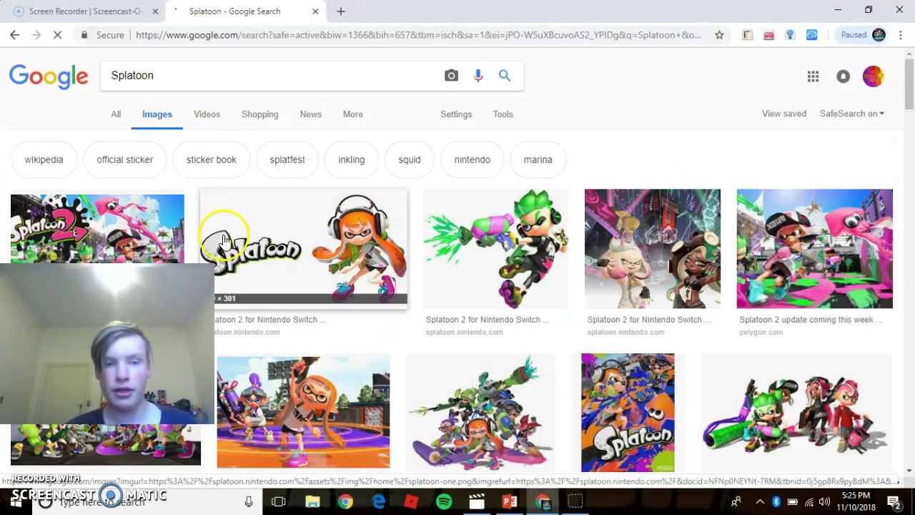
Copy the Splatoon 2 for Nintendo Switch image into PowerPoint and shrink it to fit below the Captain Falcon picture in PACK 2
{"action": "left_click", "coordinate": [104, 210]}
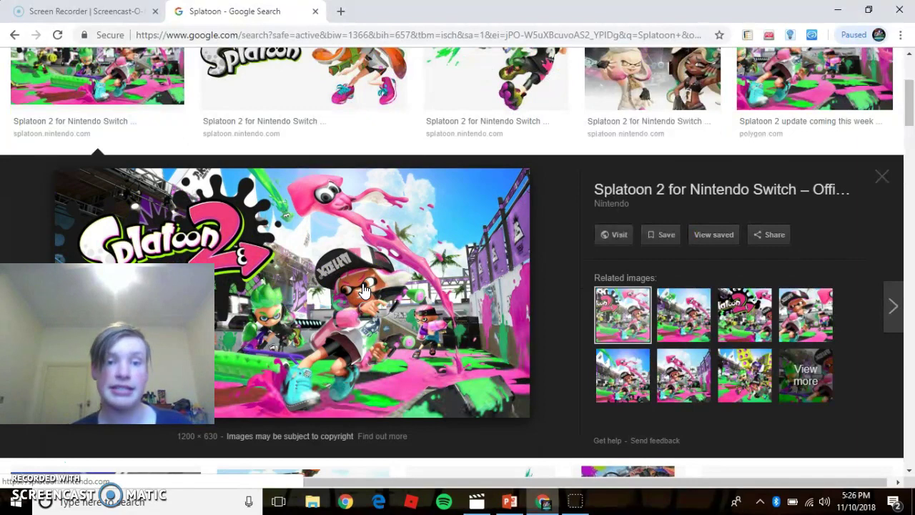
{"action": "right_click", "coordinate": [364, 290]}
{"action": "left_click", "coordinate": [406, 423]}
{"action": "left_click", "coordinate": [516, 504]}
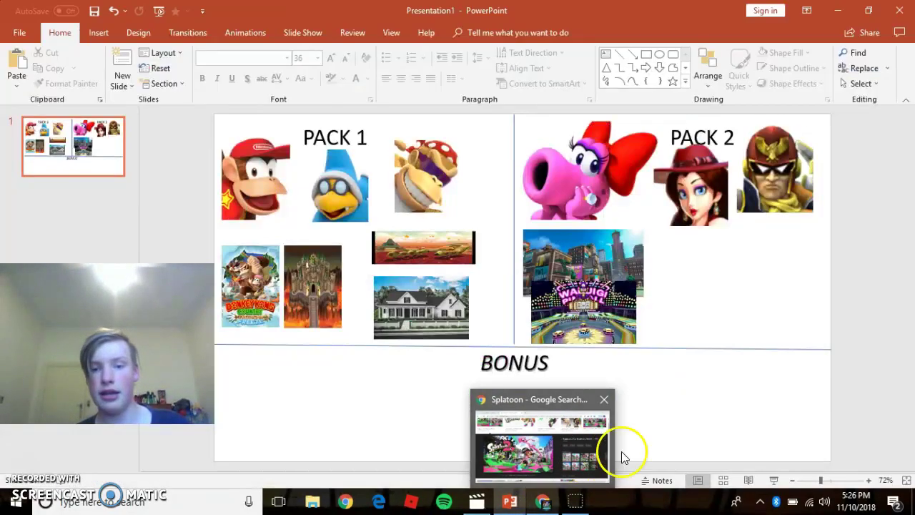
{"action": "right_click", "coordinate": [708, 419]}
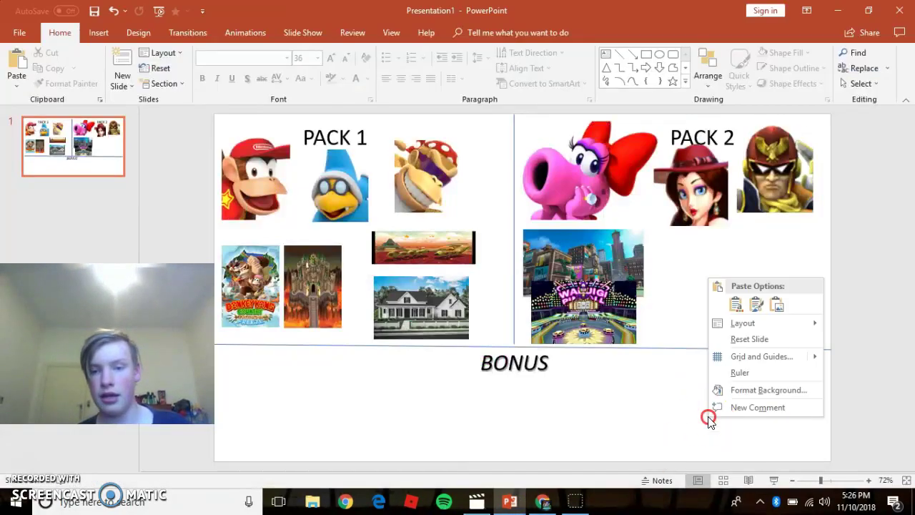
{"action": "left_click", "coordinate": [757, 305]}
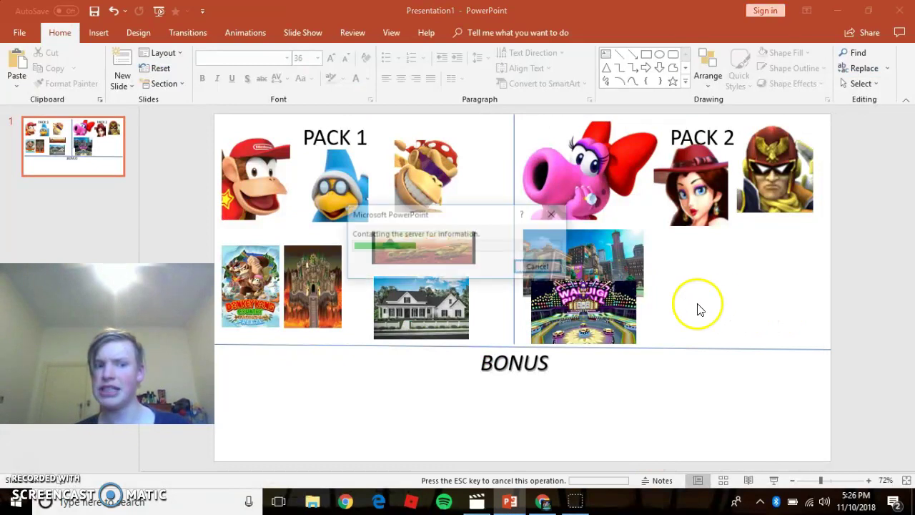
{"action": "left_click", "coordinate": [557, 266]}
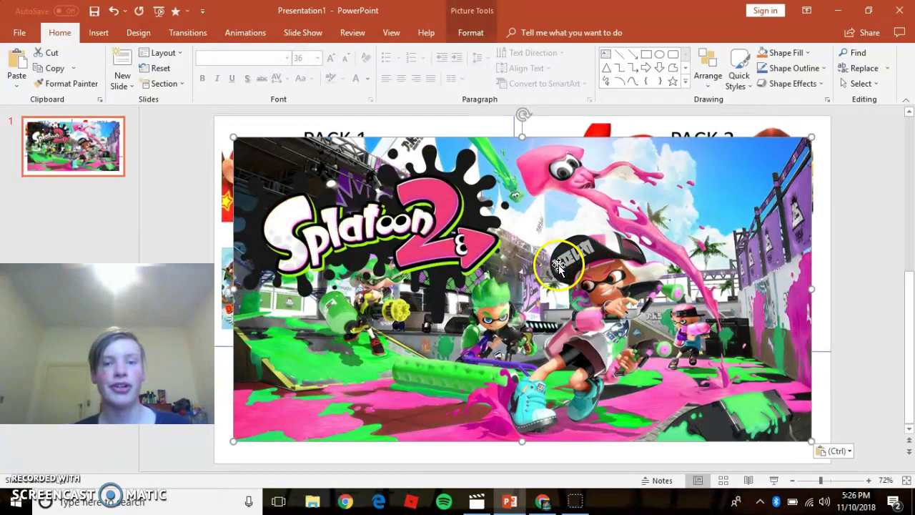
{"action": "left_click_drag", "start_coordinate": [234, 137], "coordinate": [715, 332]}
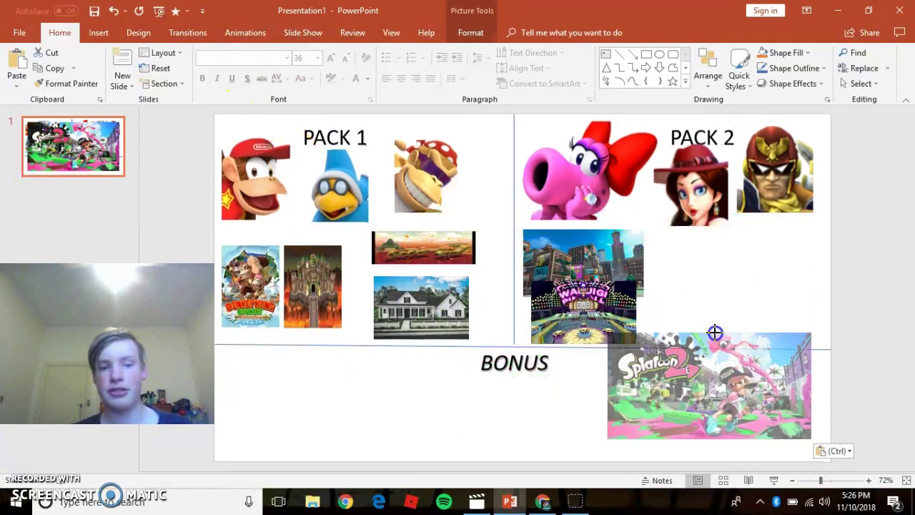
{"action": "key", "text": "ctrl+z"}
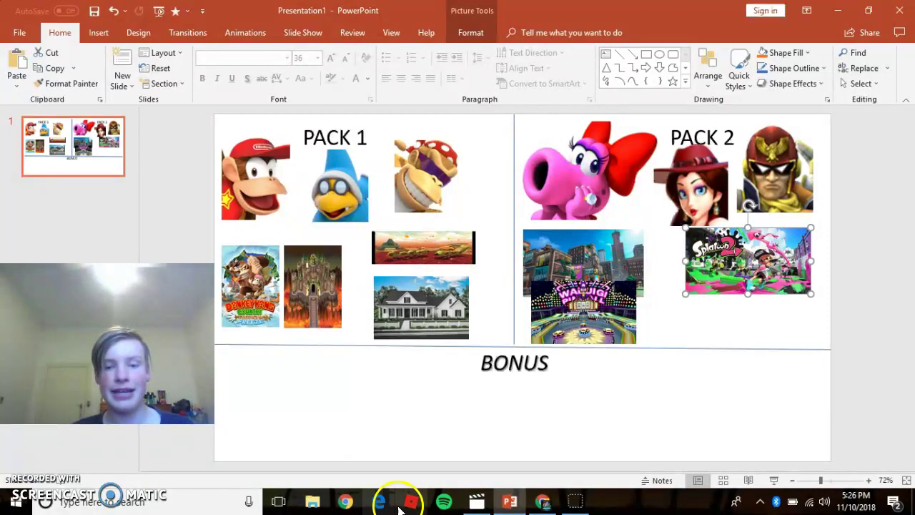
Switch to Chrome and search Google Images for ssb
{"action": "left_click", "coordinate": [543, 500]}
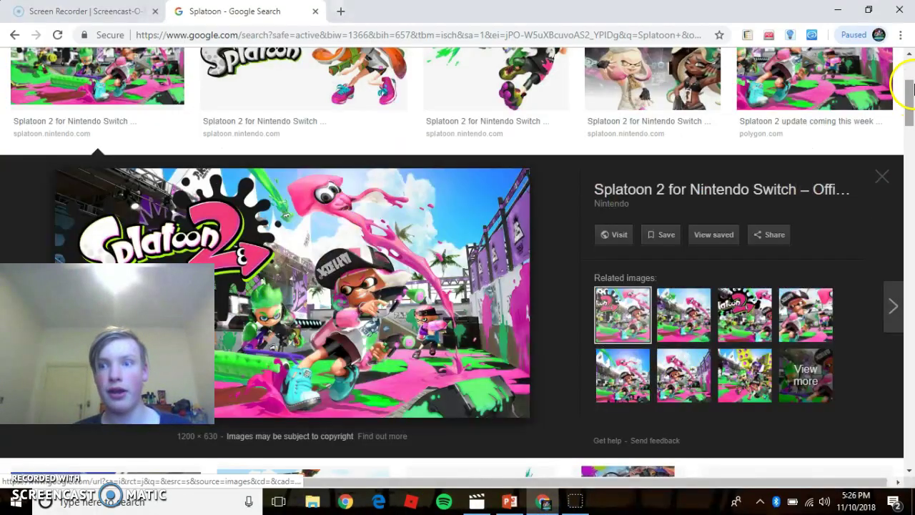
{"action": "scroll", "coordinate": [912, 86], "scroll_direction": "up", "scroll_amount": 3}
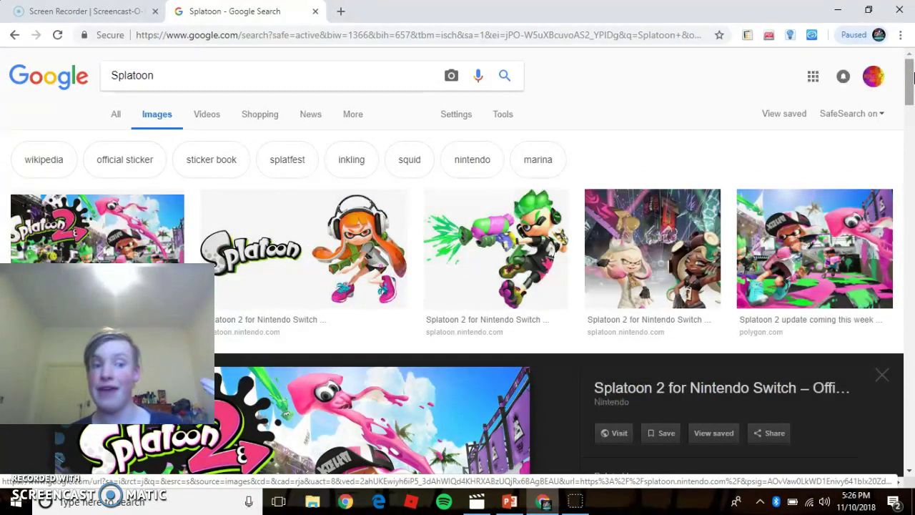
{"action": "left_click_drag", "start_coordinate": [164, 74], "coordinate": [108, 75]}
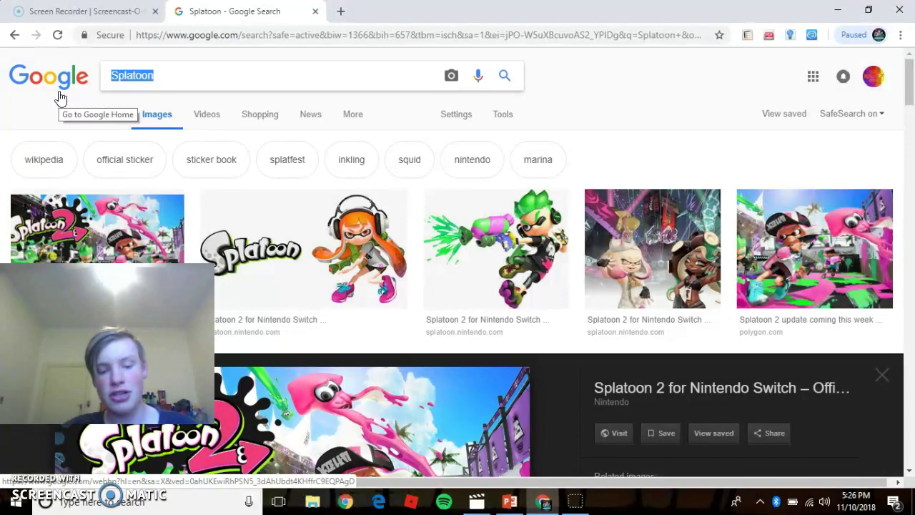
{"action": "type", "text": "ssb"}
{"action": "key", "text": "Return"}
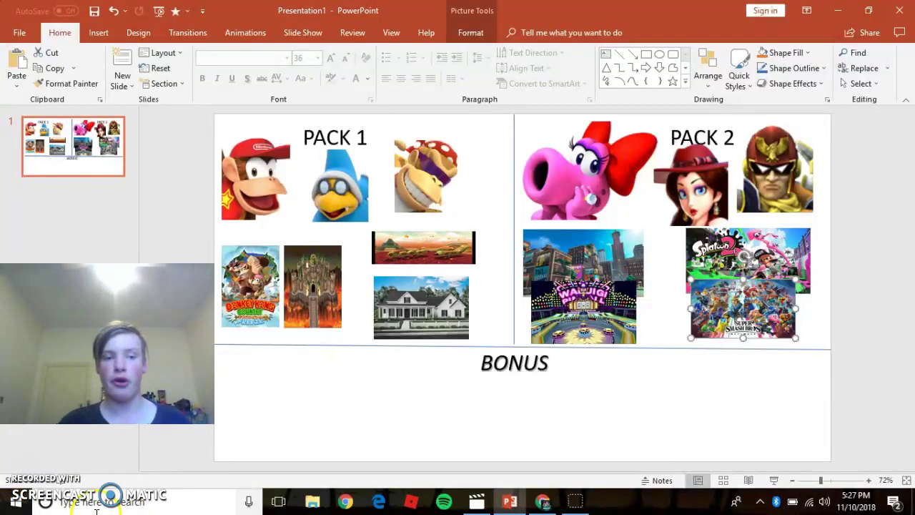
Switch to Chrome and search Google Images for Kirby
{"action": "left_click", "coordinate": [571, 493]}
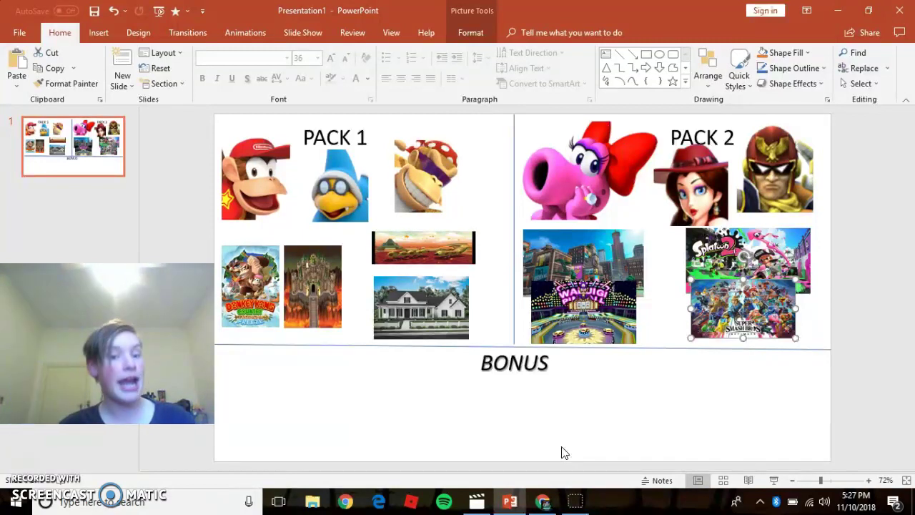
{"action": "left_click", "coordinate": [575, 502]}
{"action": "mouse_move", "coordinate": [543, 500]}
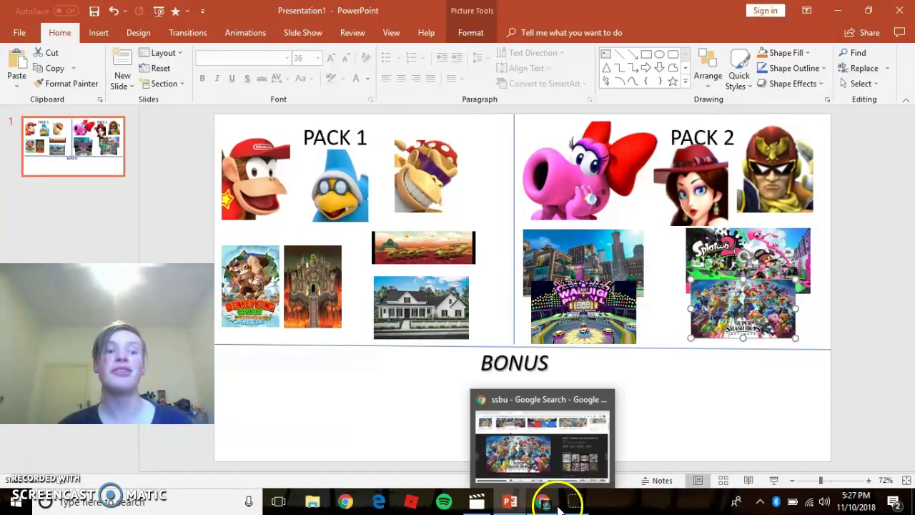
{"action": "left_click", "coordinate": [548, 458]}
{"action": "scroll", "coordinate": [911, 69], "scroll_direction": "up", "scroll_amount": 3}
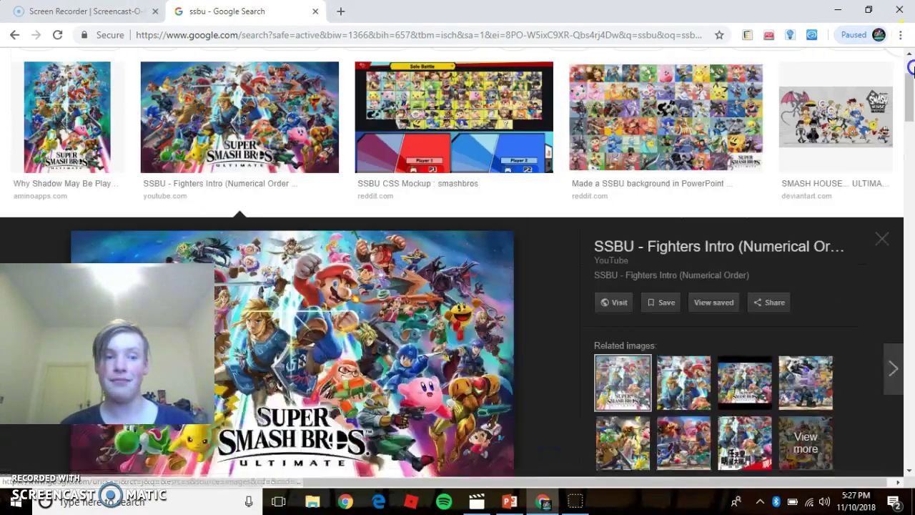
{"action": "double_click", "coordinate": [116, 76]}
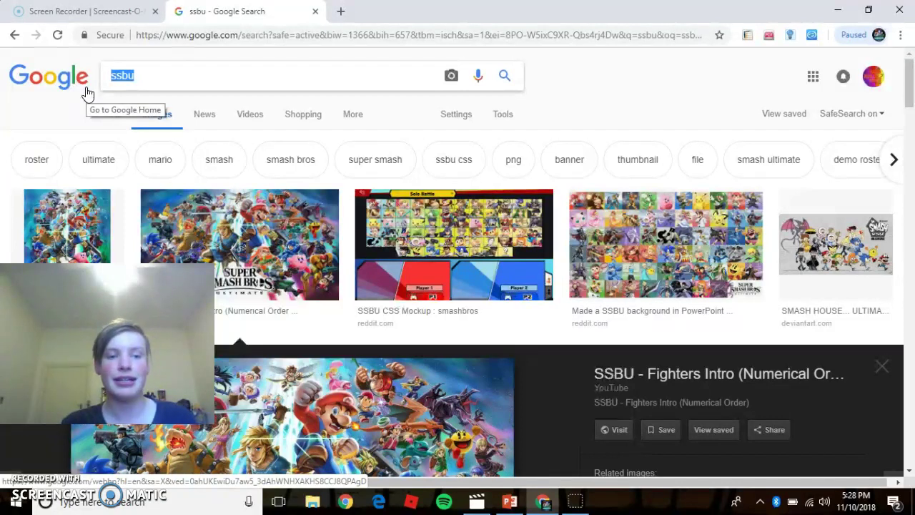
{"action": "type", "text": "Kirby"}
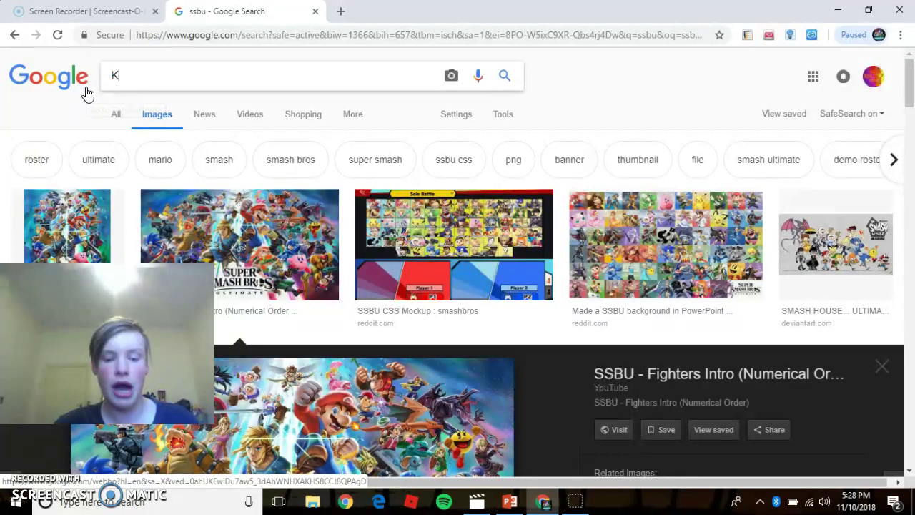
{"action": "key", "text": "Return"}
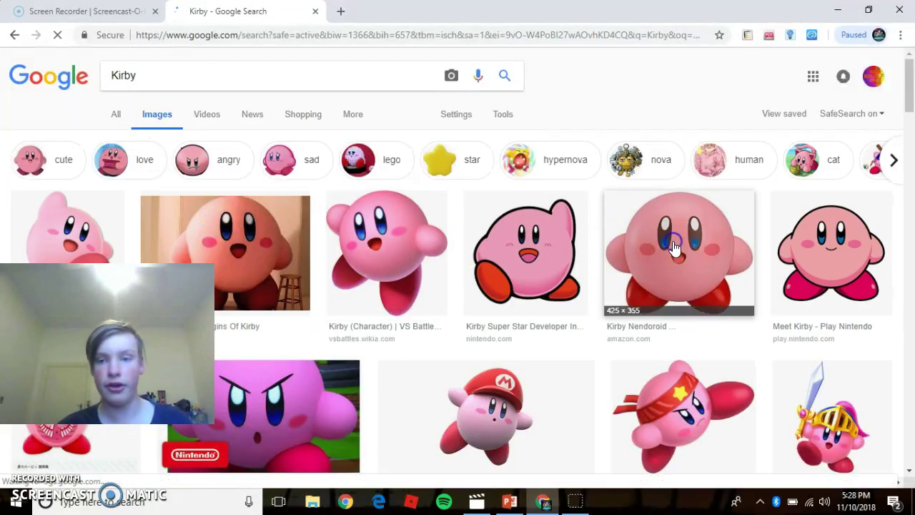
Copy the VS Battles Wiki Kirby image and paste it onto the PowerPoint slide with its source formatting
{"action": "left_click", "coordinate": [675, 246]}
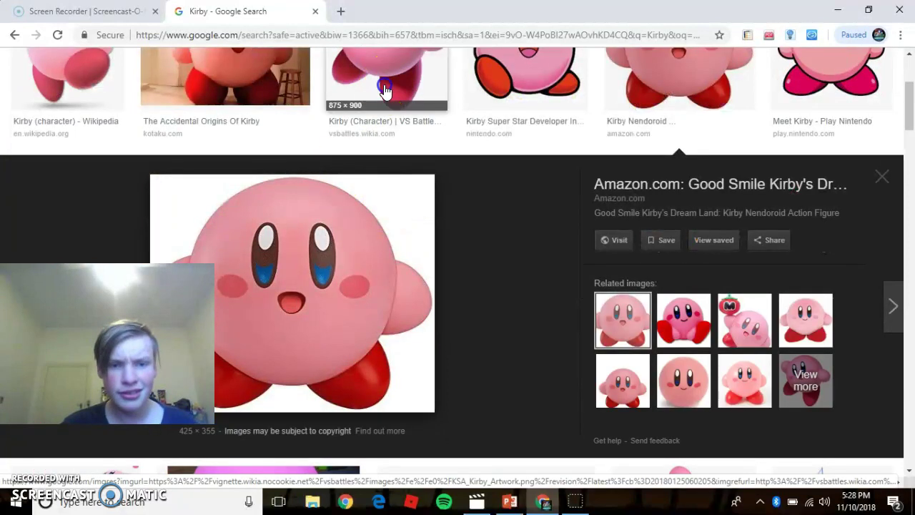
{"action": "left_click", "coordinate": [385, 90]}
{"action": "right_click", "coordinate": [270, 287]}
{"action": "left_click", "coordinate": [287, 224]}
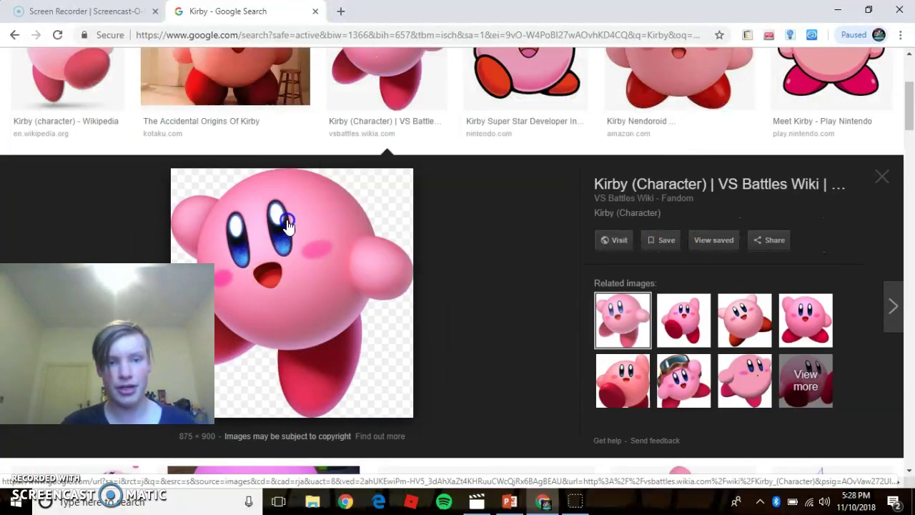
{"action": "left_click", "coordinate": [508, 501]}
{"action": "right_click", "coordinate": [548, 418]}
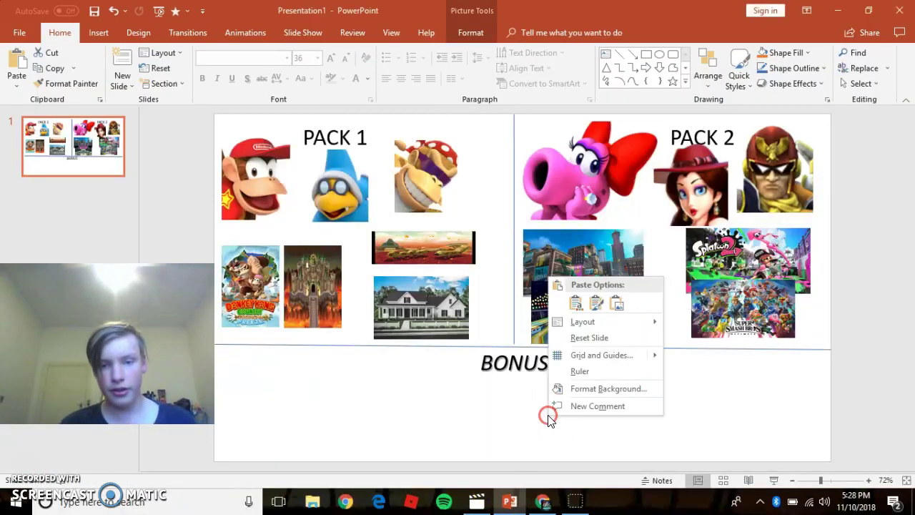
{"action": "left_click", "coordinate": [594, 304]}
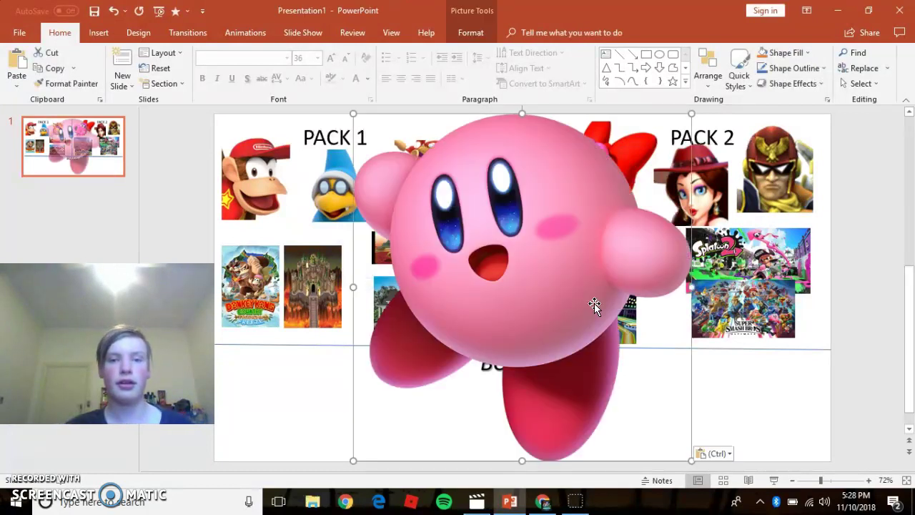
Shrink the Kirby picture to the height of the BONUS section and place it at the section's left end
{"action": "left_click_drag", "start_coordinate": [353, 113], "coordinate": [585, 349]}
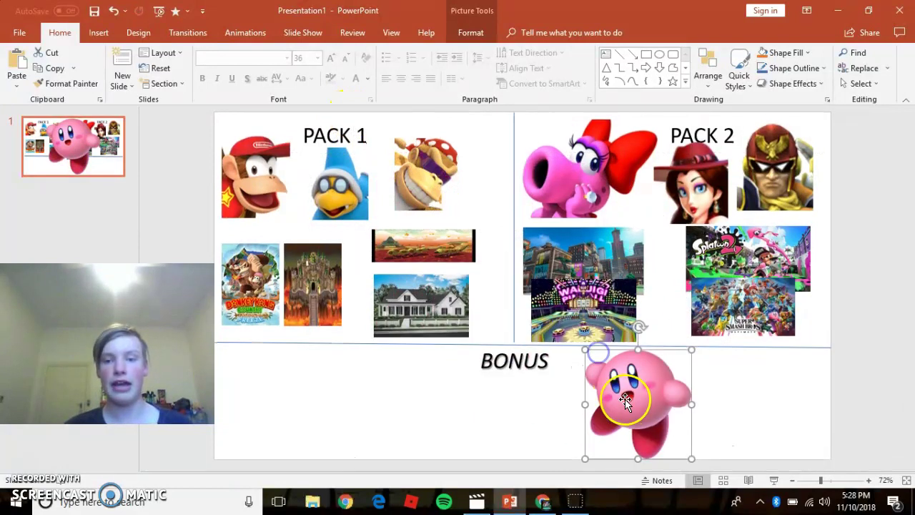
{"action": "left_click_drag", "start_coordinate": [625, 399], "coordinate": [262, 399]}
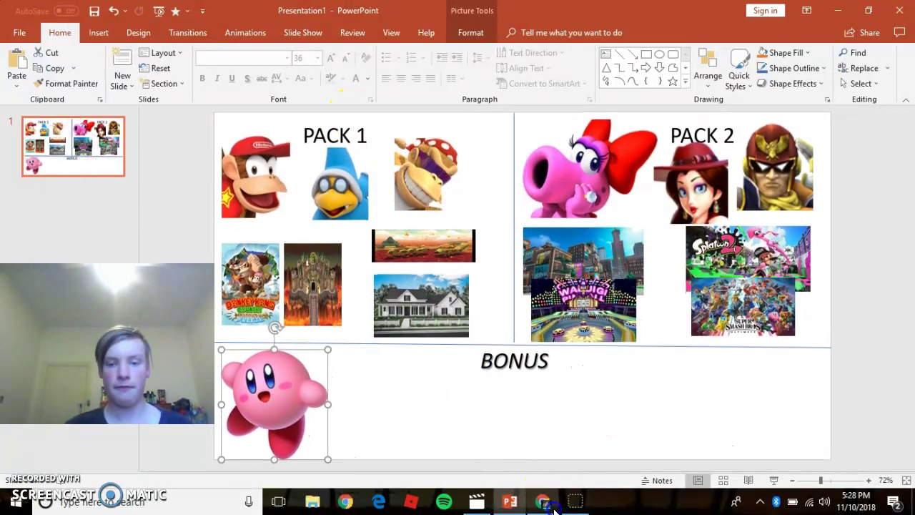
{"action": "left_click", "coordinate": [552, 506]}
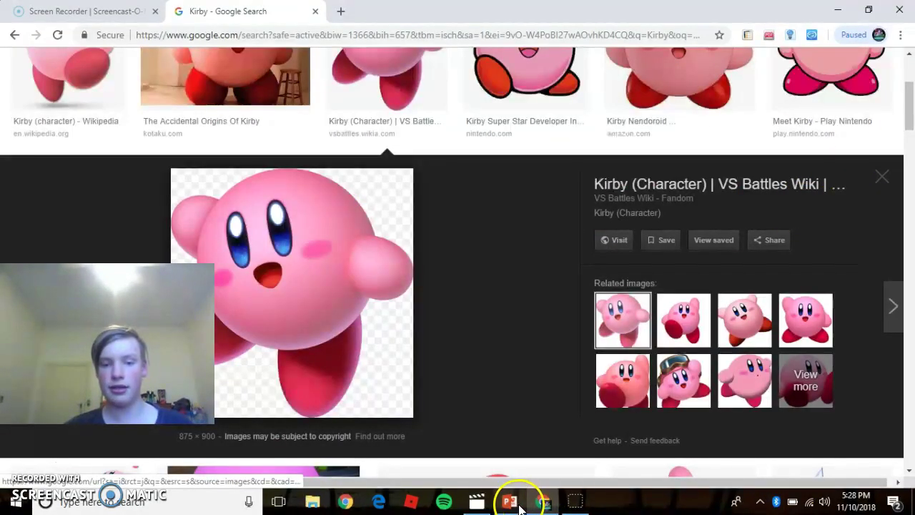
{"action": "left_click", "coordinate": [520, 508]}
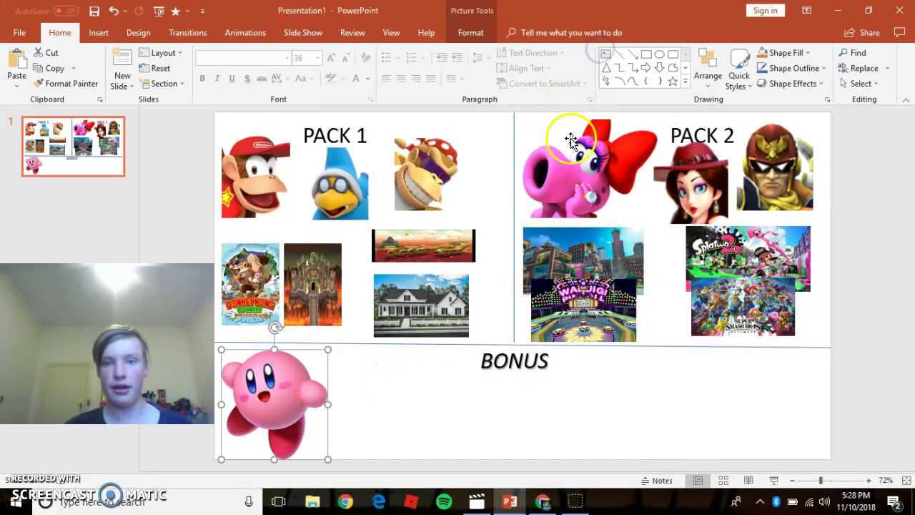
Add a text box below the BONUS heading reading "MM" at font size 48
{"action": "left_click", "coordinate": [606, 53]}
{"action": "left_click_drag", "start_coordinate": [374, 410], "coordinate": [432, 417]}
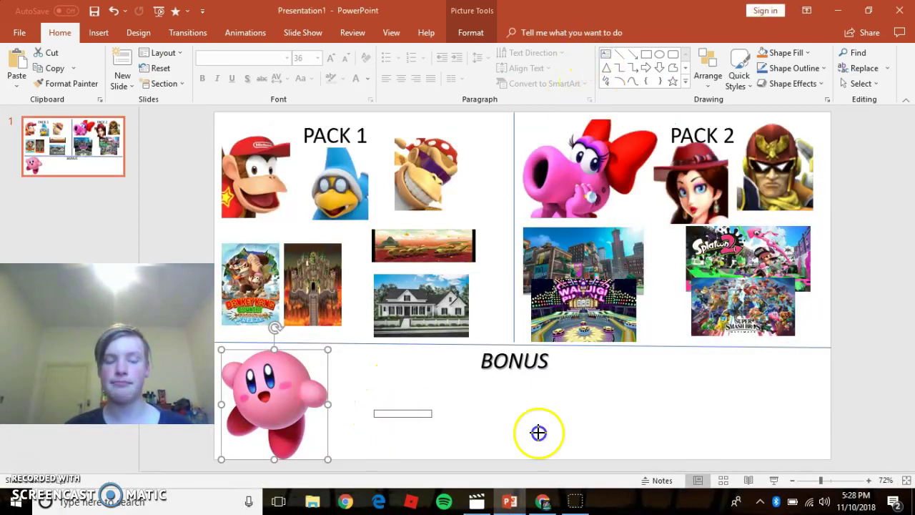
{"action": "left_click_drag", "start_coordinate": [538, 432], "coordinate": [616, 434]}
{"action": "left_click", "coordinate": [331, 58]}
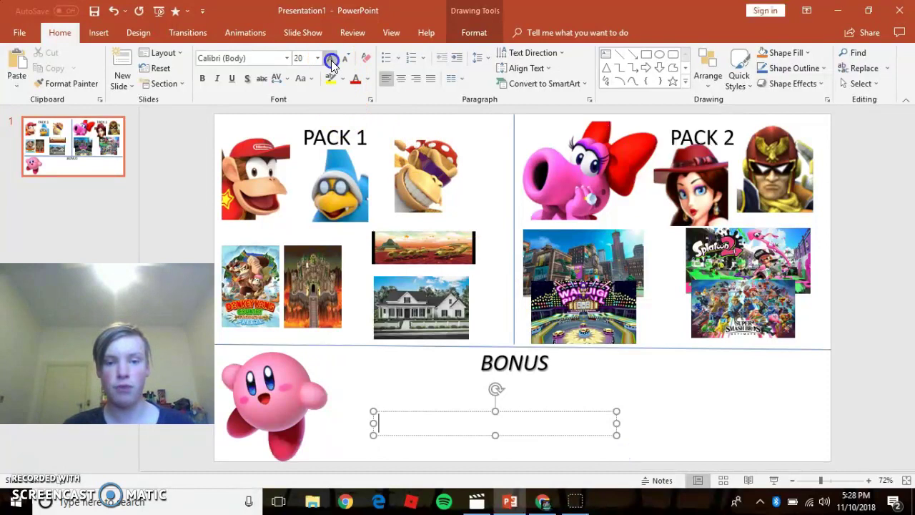
{"action": "left_click", "coordinate": [331, 60]}
{"action": "left_click", "coordinate": [331, 60]}
{"action": "left_click", "coordinate": [331, 60]}
{"action": "left_click", "coordinate": [331, 60]}
{"action": "left_click", "coordinate": [331, 60]}
{"action": "left_click", "coordinate": [331, 60]}
{"action": "left_click", "coordinate": [331, 61]}
{"action": "type", "text": "MM"}
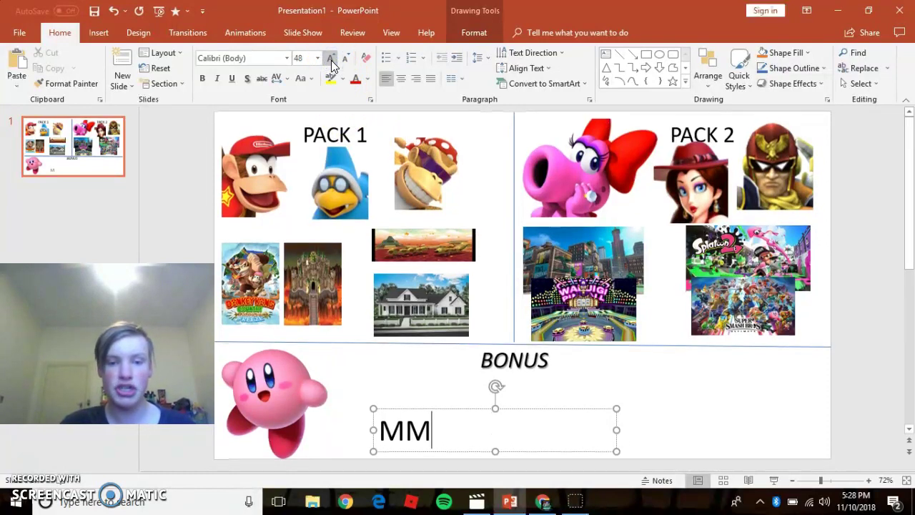
Move the MM text box up between the Kirby picture and the BONUS heading
{"action": "mouse_move", "coordinate": [408, 411]}
{"action": "left_mouse_down"}
{"action": "mouse_move", "coordinate": [358, 334]}
{"action": "mouse_move", "coordinate": [388, 343]}
{"action": "mouse_move", "coordinate": [380, 339]}
{"action": "left_mouse_up"}
{"action": "left_click", "coordinate": [426, 413]}
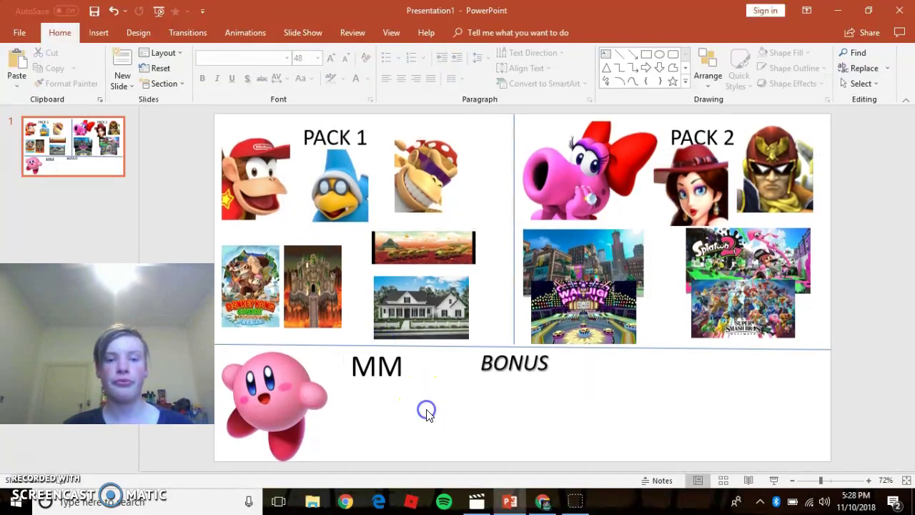
{"action": "left_click", "coordinate": [413, 378]}
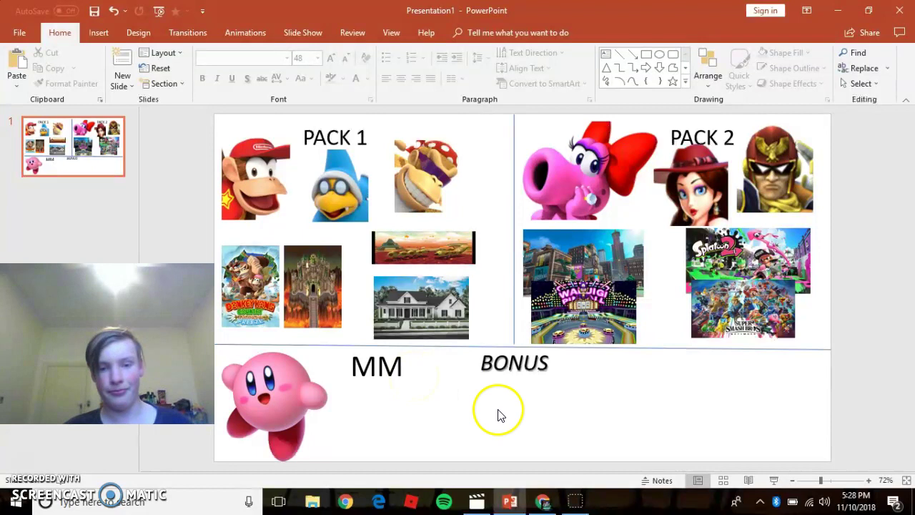
{"action": "mouse_move", "coordinate": [543, 502]}
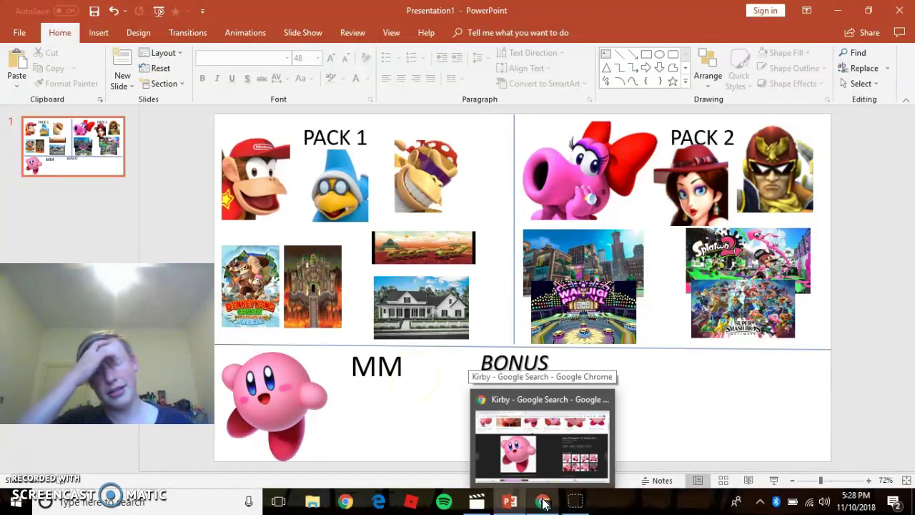
{"action": "left_click", "coordinate": [332, 400]}
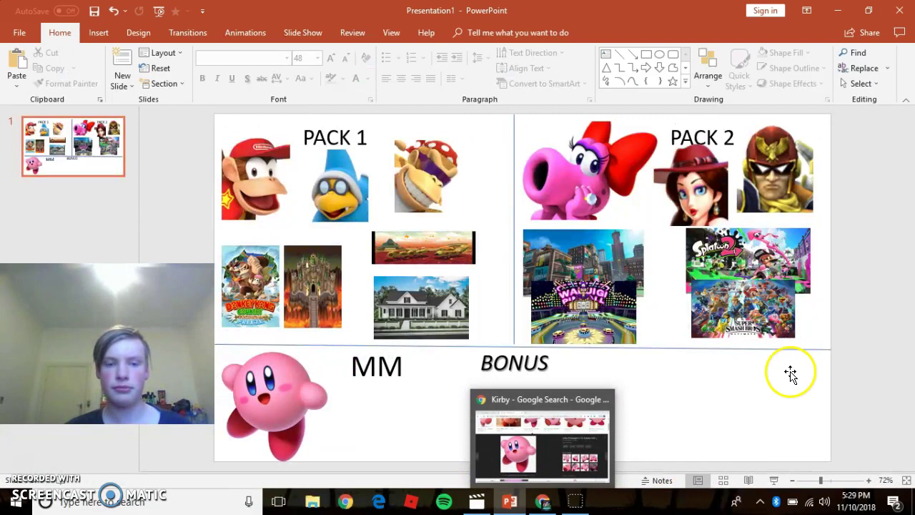
{"action": "left_click", "coordinate": [787, 372]}
{"action": "left_click", "coordinate": [775, 419]}
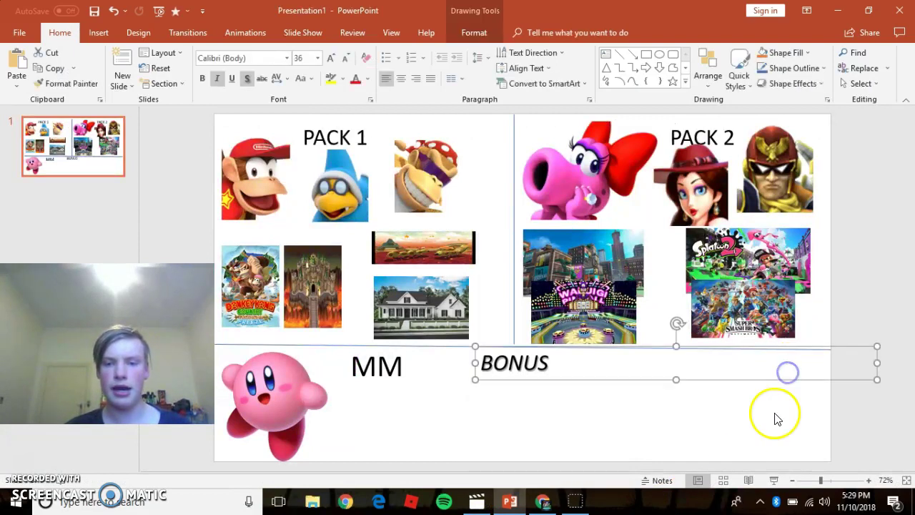
{"action": "left_click", "coordinate": [658, 388]}
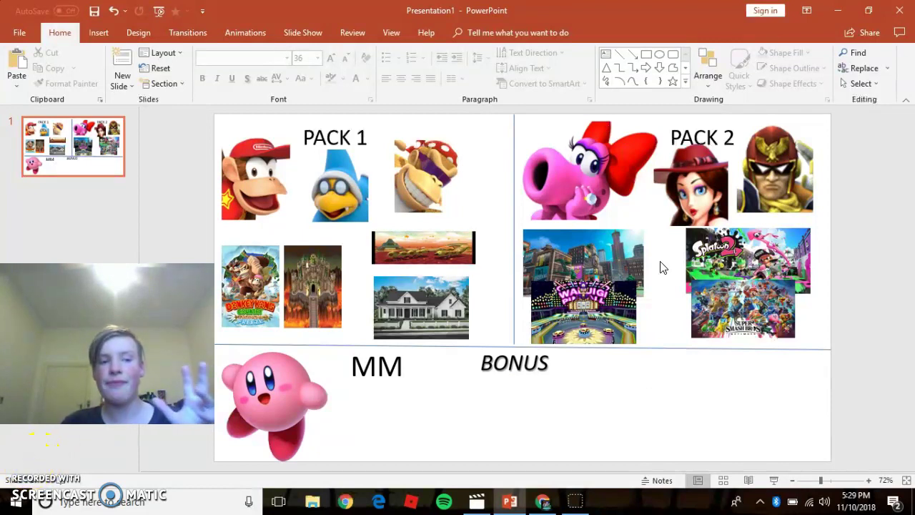
Add a text box below MM in the BONUS section reading "Elimination lap"
{"action": "left_click", "coordinate": [602, 63]}
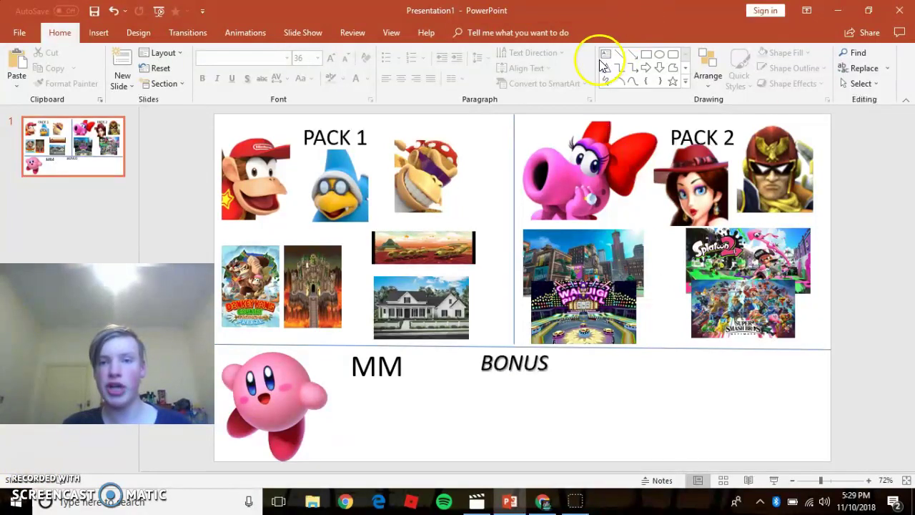
{"action": "left_click_drag", "start_coordinate": [346, 403], "coordinate": [563, 459]}
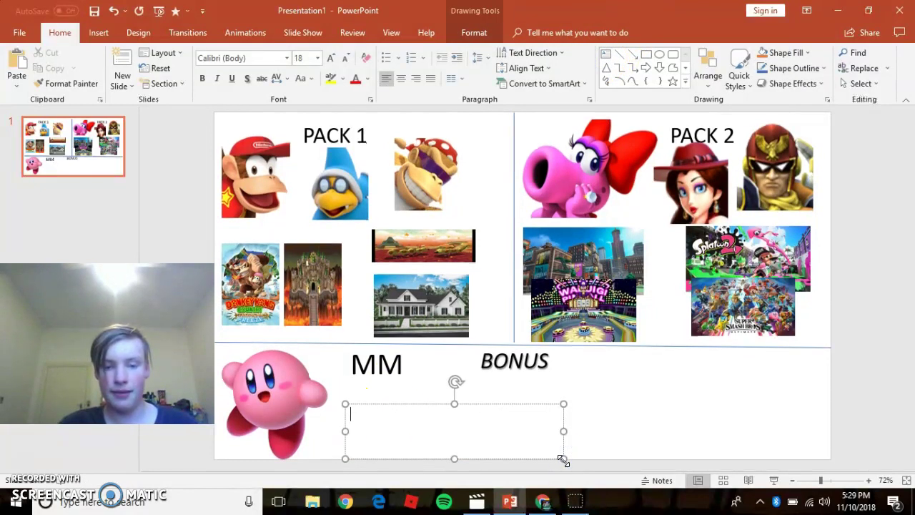
{"action": "type", "text": "eli"}
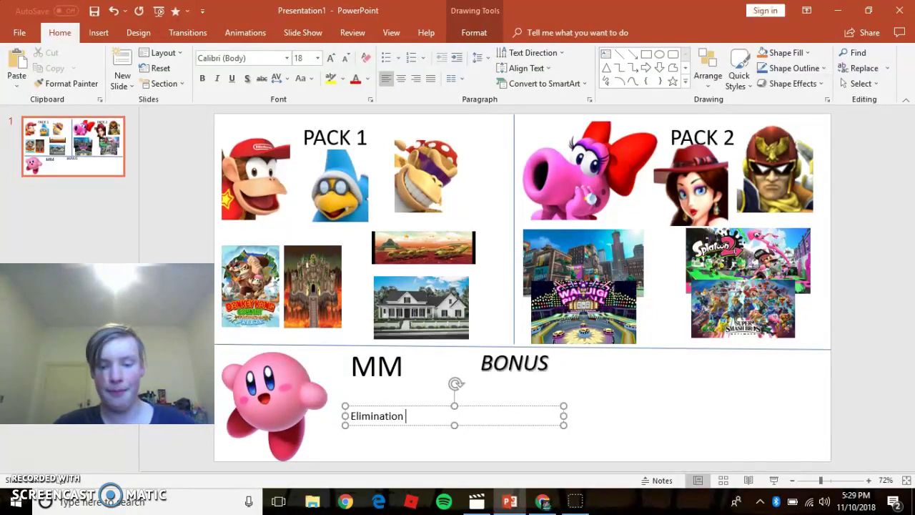
{"action": "type", "text": "mination lap"}
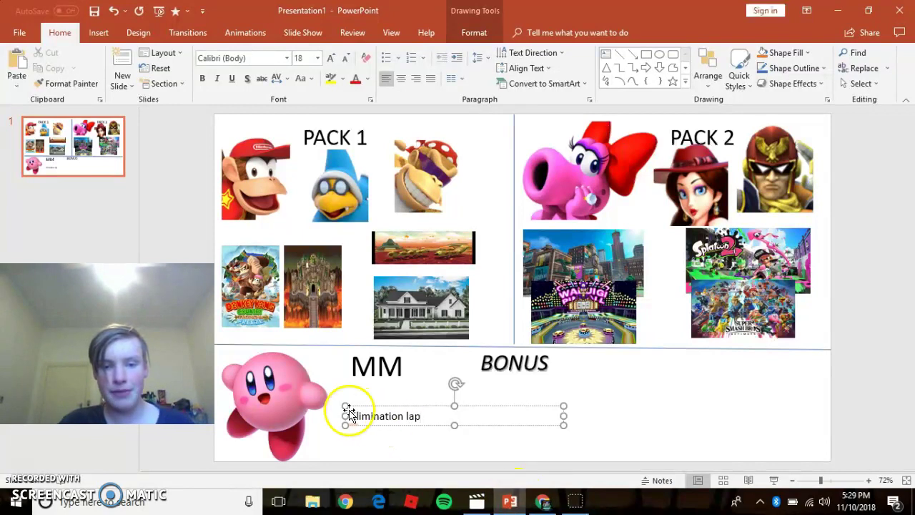
Enlarge the "Elimination lap" text to font size 32
{"action": "left_click_drag", "start_coordinate": [348, 415], "coordinate": [485, 430]}
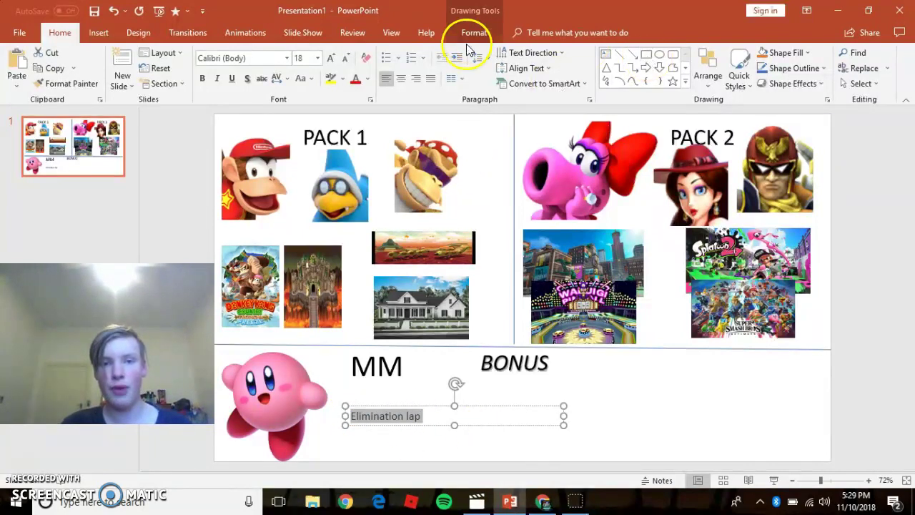
{"action": "left_click", "coordinate": [328, 58]}
{"action": "left_click", "coordinate": [328, 58]}
{"action": "left_click", "coordinate": [327, 58]}
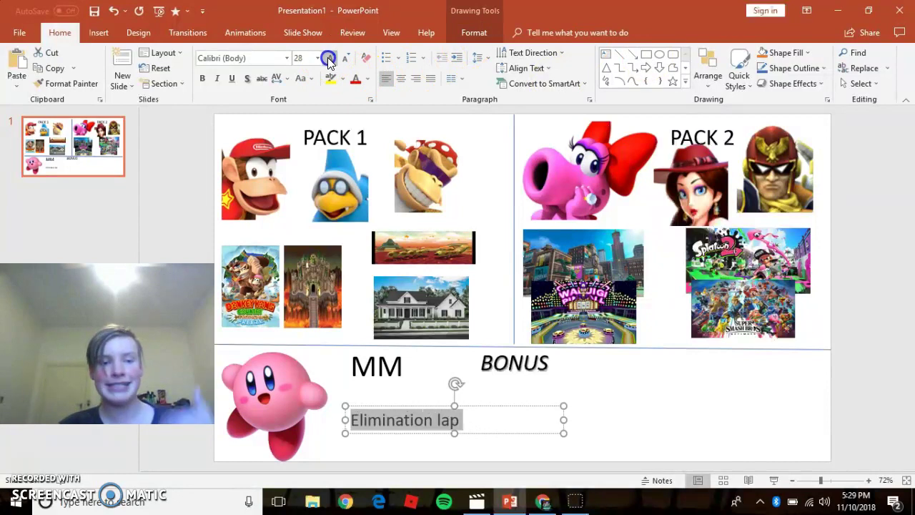
{"action": "left_click", "coordinate": [327, 58]}
Position the "Elimination lap" text box directly below MM, beside the Kirby picture
{"action": "left_click_drag", "start_coordinate": [374, 405], "coordinate": [347, 426]}
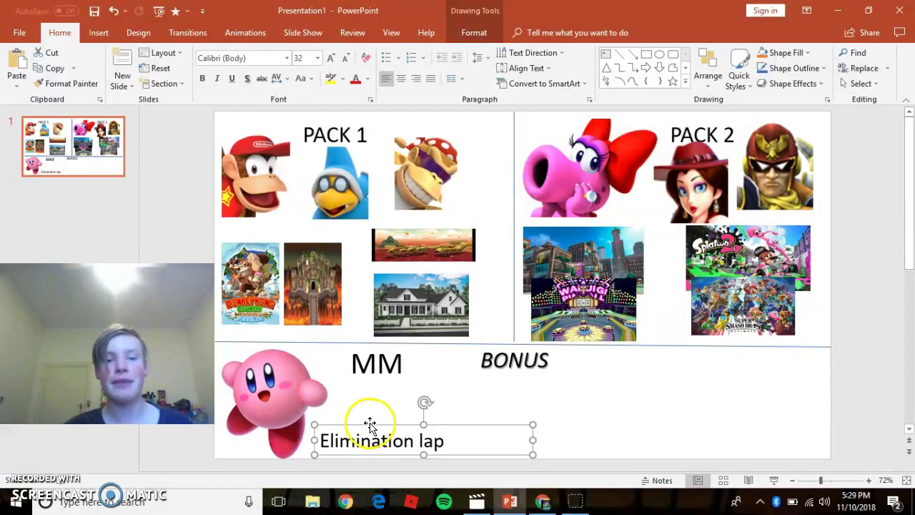
{"action": "left_click_drag", "start_coordinate": [368, 423], "coordinate": [369, 427]}
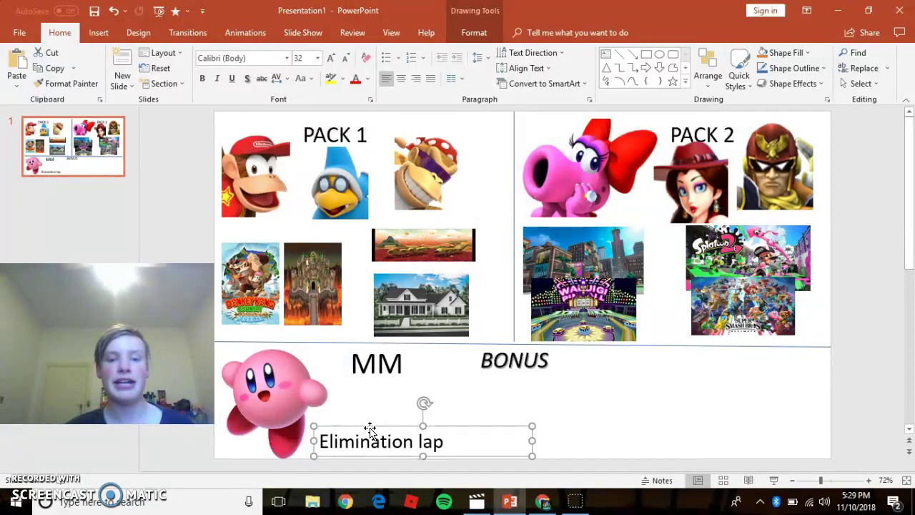
{"action": "mouse_move", "coordinate": [368, 427]}
{"action": "left_mouse_down"}
{"action": "mouse_move", "coordinate": [388, 370]}
{"action": "mouse_move", "coordinate": [394, 383]}
{"action": "left_mouse_up"}
{"action": "left_click", "coordinate": [399, 438]}
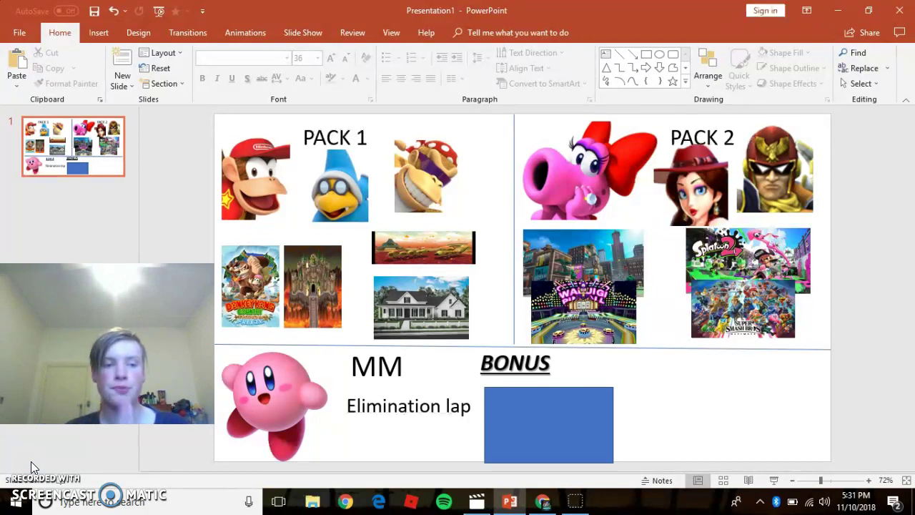
Move the blue rectangle below the BONUS heading to the slide's lower-right corner to uncover the Mario Kart picture
{"action": "left_click", "coordinate": [161, 509]}
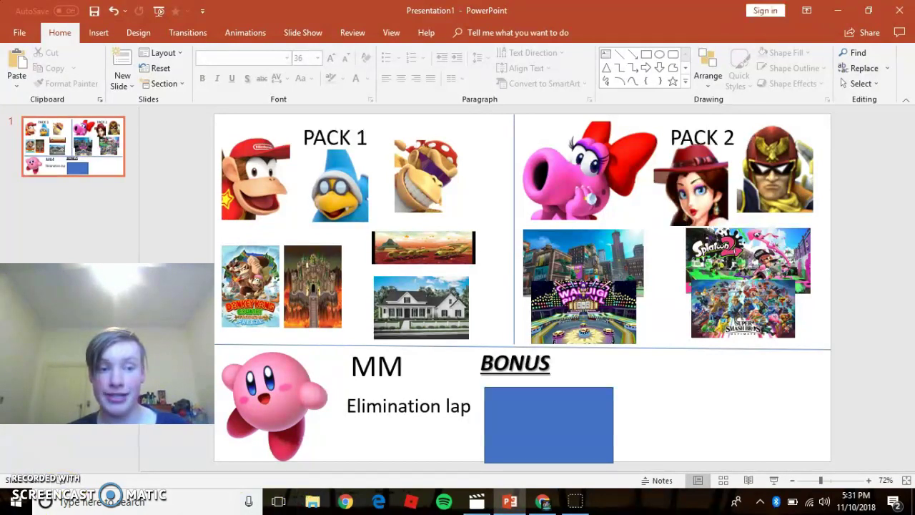
{"action": "left_click", "coordinate": [535, 421]}
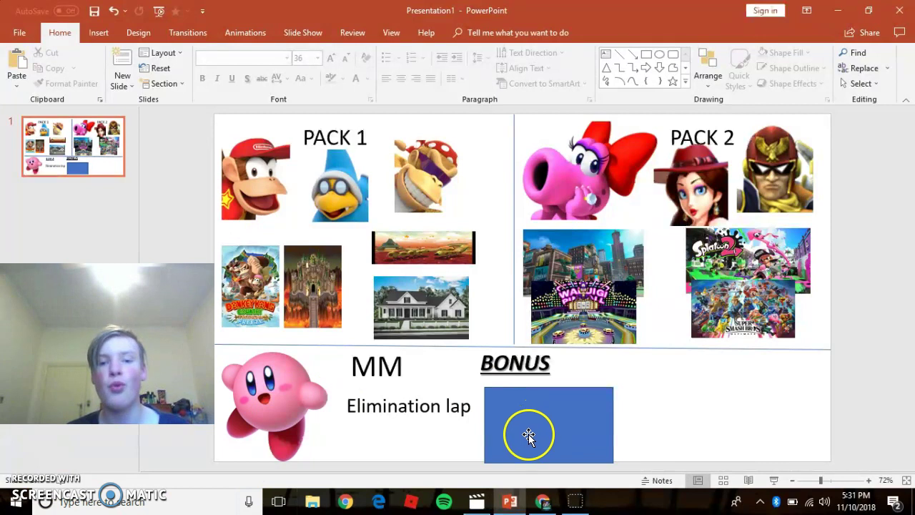
{"action": "left_click_drag", "start_coordinate": [526, 439], "coordinate": [796, 443]}
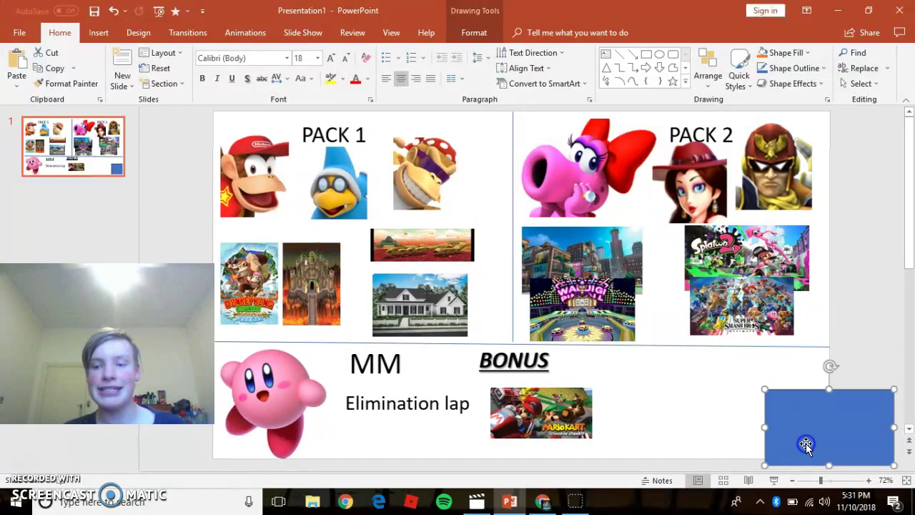
Delete the blue rectangle and add a text box reading "ELIMINATION BATTLE MODE" in the empty area beside the Mario Kart picture
{"action": "key", "text": "Delete"}
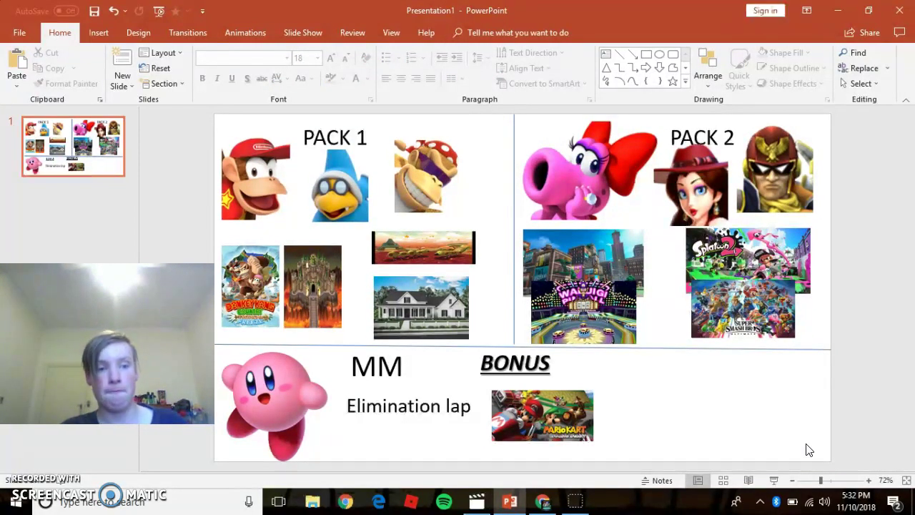
{"action": "left_click", "coordinate": [605, 53]}
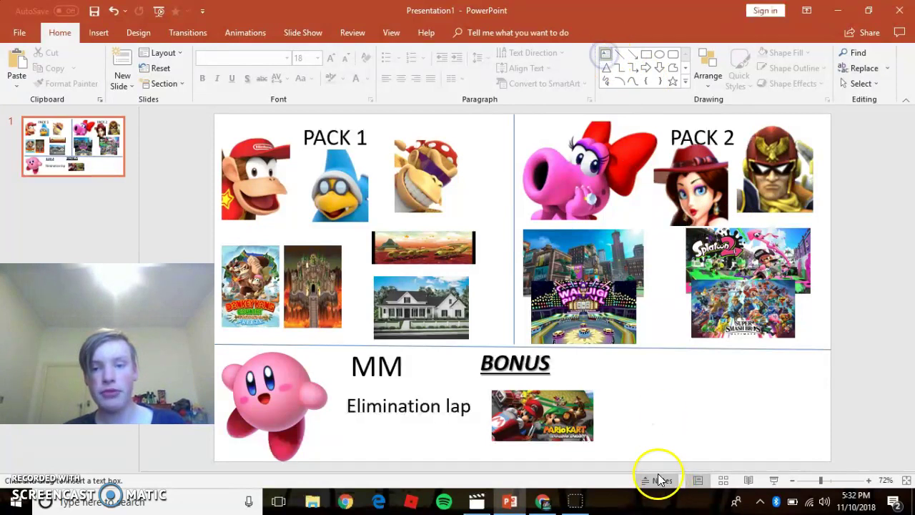
{"action": "mouse_move", "coordinate": [626, 379]}
{"action": "left_mouse_down"}
{"action": "mouse_move", "coordinate": [829, 437]}
{"action": "mouse_move", "coordinate": [808, 442]}
{"action": "left_mouse_up"}
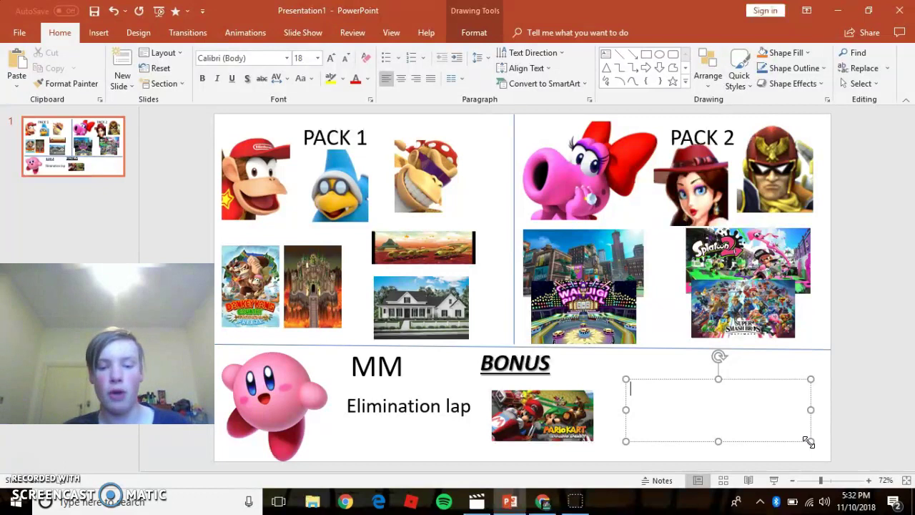
{"action": "type", "text": "ELIMINATION BATTLE MODE"}
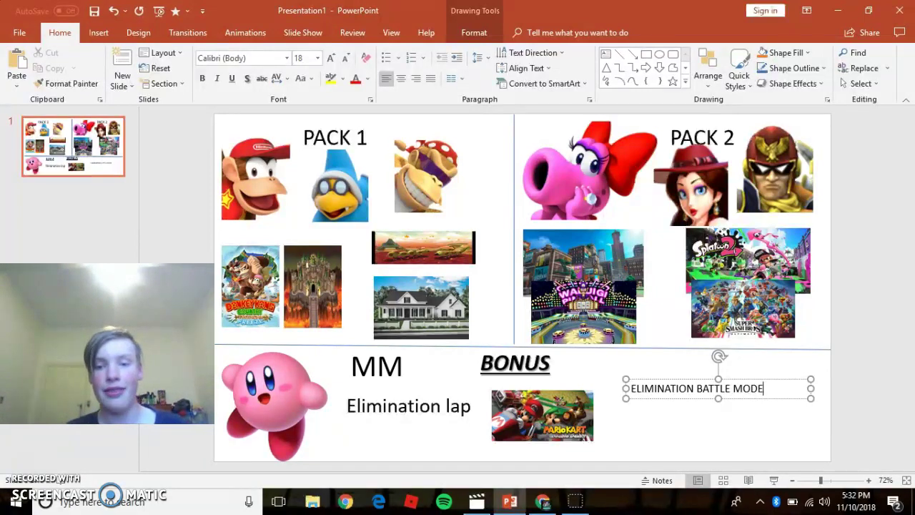
Move the "ELIMINATION BATTLE MODE" text box directly below "Elimination lap" in the BONUS section
{"action": "right_click", "coordinate": [651, 390]}
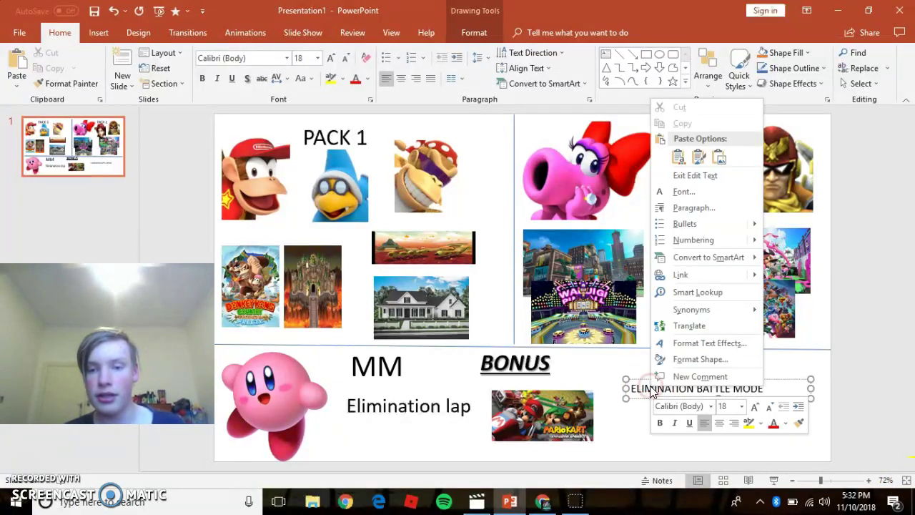
{"action": "left_click", "coordinate": [864, 277]}
{"action": "mouse_move", "coordinate": [694, 382]}
{"action": "left_mouse_down"}
{"action": "mouse_move", "coordinate": [406, 433]}
{"action": "mouse_move", "coordinate": [415, 435]}
{"action": "left_mouse_up"}
{"action": "left_click", "coordinate": [754, 431]}
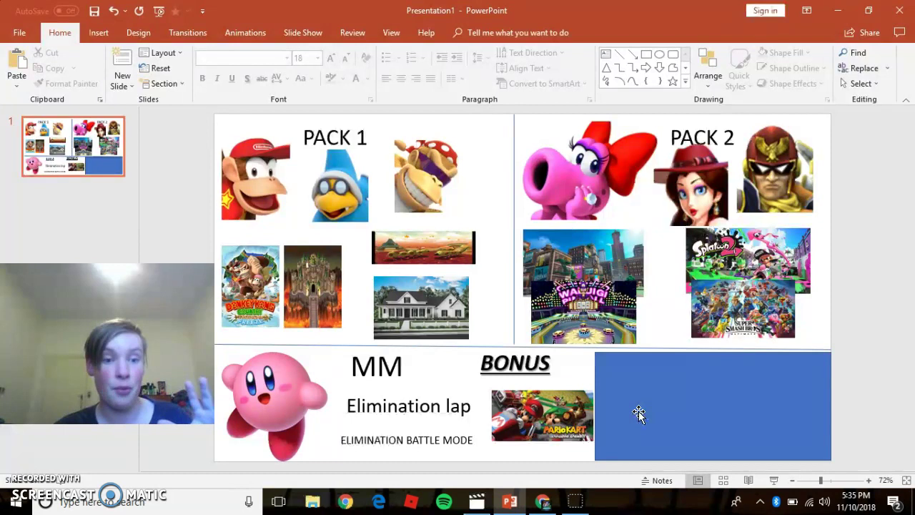
Delete the large blue rectangle covering the three character pictures beside the Mario Kart picture
{"action": "left_click", "coordinate": [638, 411]}
{"action": "key", "text": "ctrl+v"}
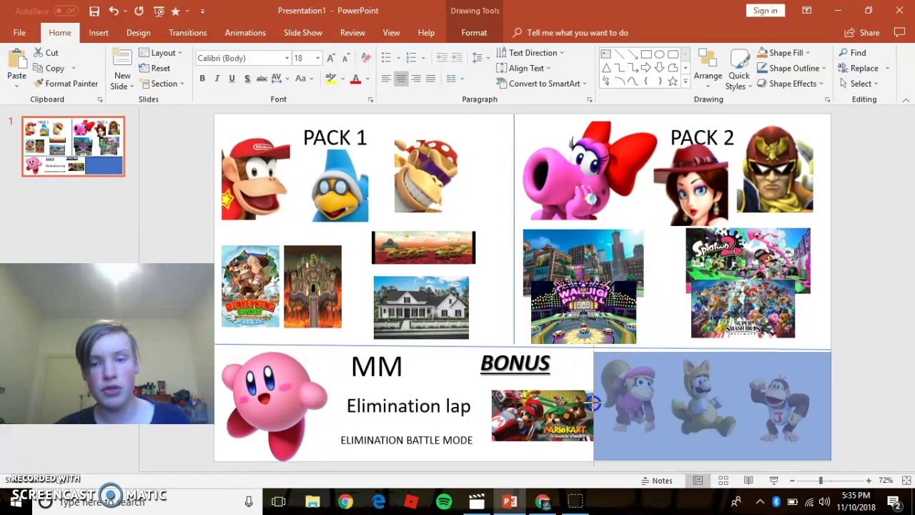
{"action": "left_click_drag", "start_coordinate": [636, 403], "coordinate": [819, 403]}
{"action": "key", "text": "Delete"}
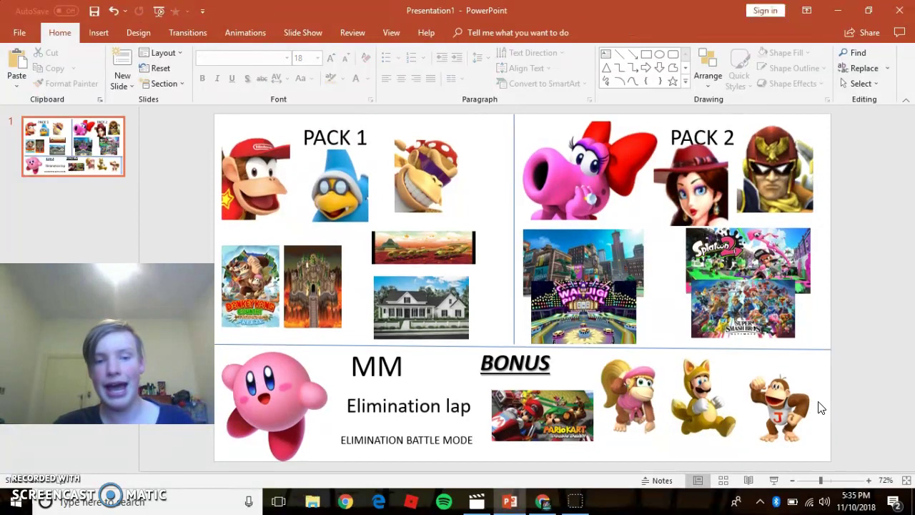